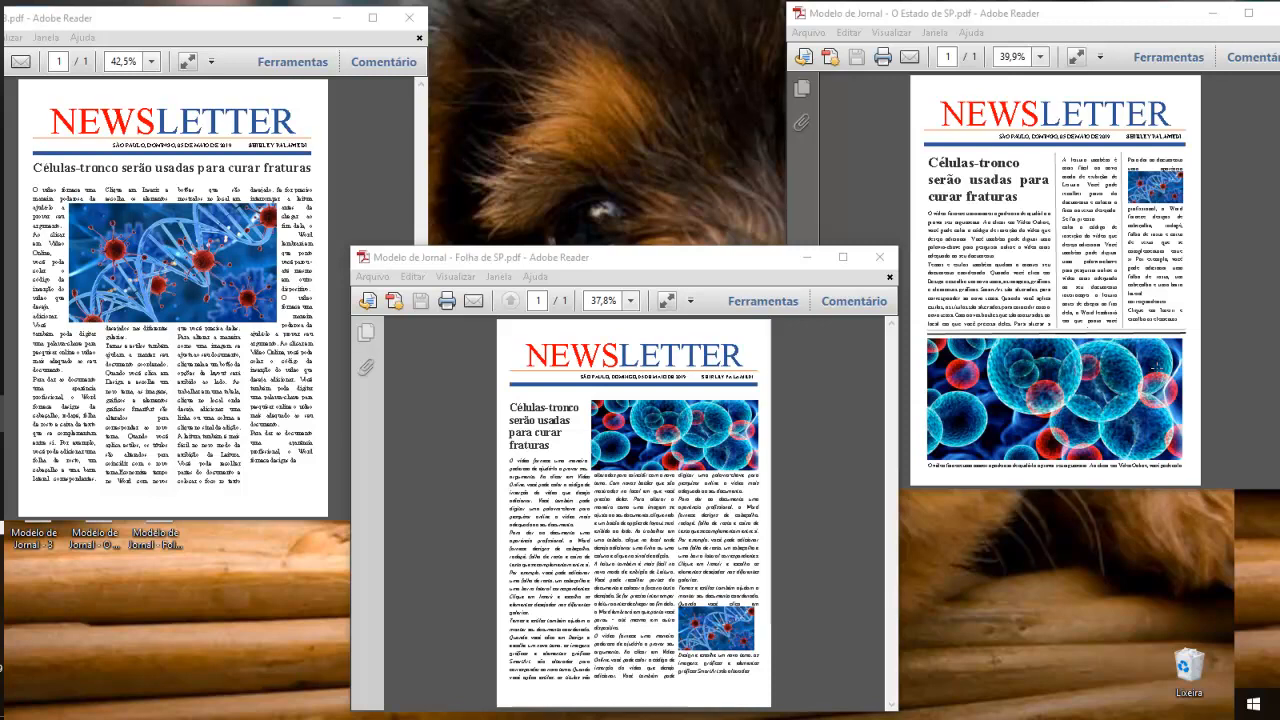
- Minimise the three windows showing the sample newsletter PDFs
{"action": "left_click", "coordinate": [337, 18]}
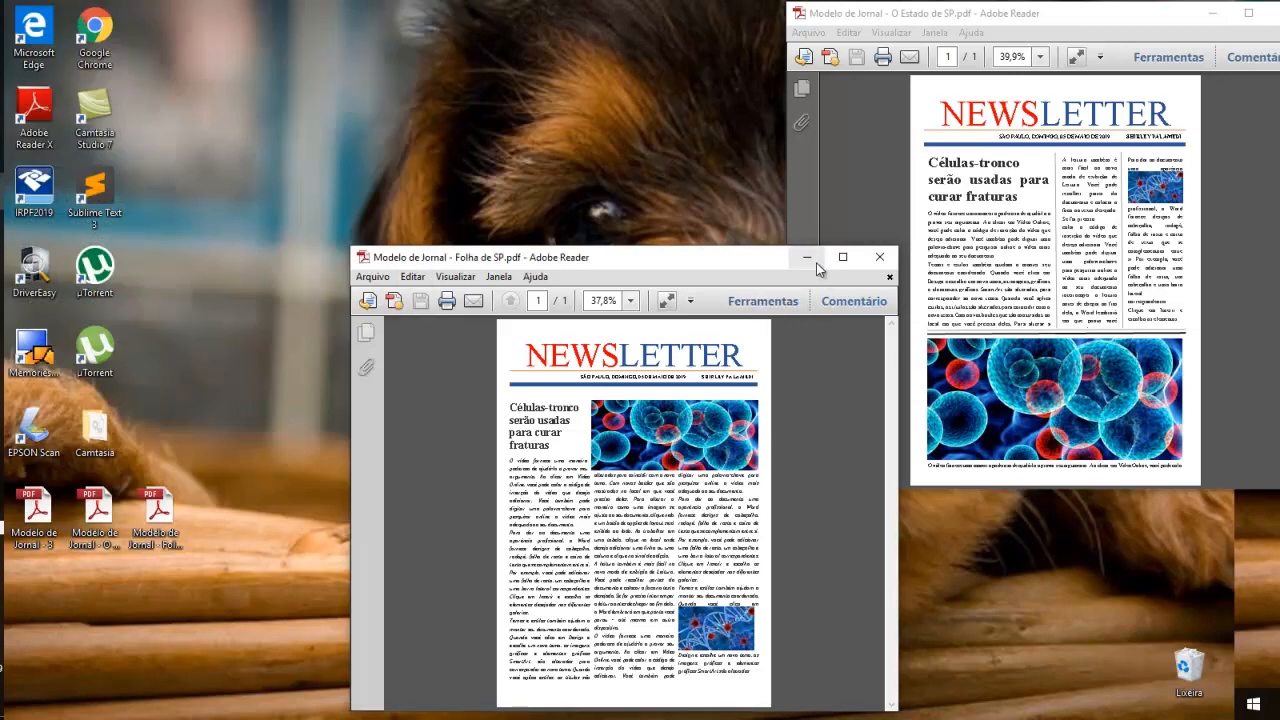
{"action": "left_click", "coordinate": [807, 257]}
{"action": "left_click", "coordinate": [1212, 16]}
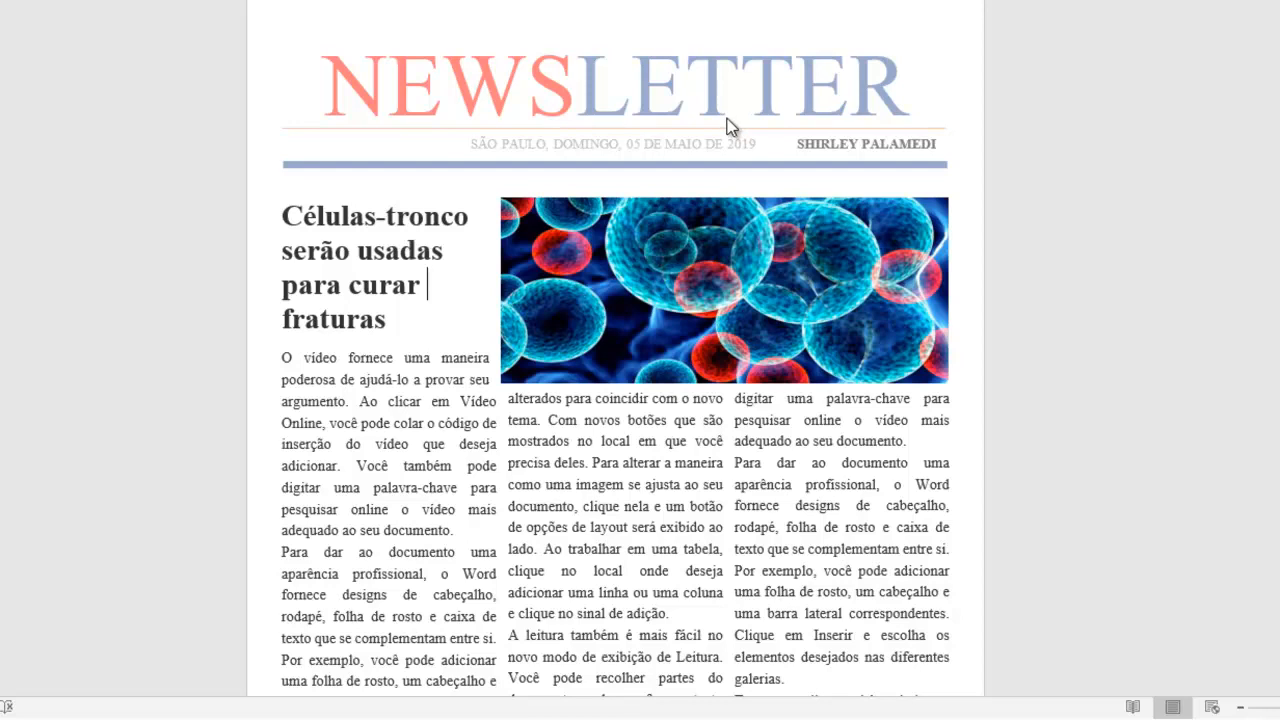
- Set the font colour of the NEWSLETTER title in the page header to Automático and return to the body text
{"action": "double_click", "coordinate": [665, 38]}
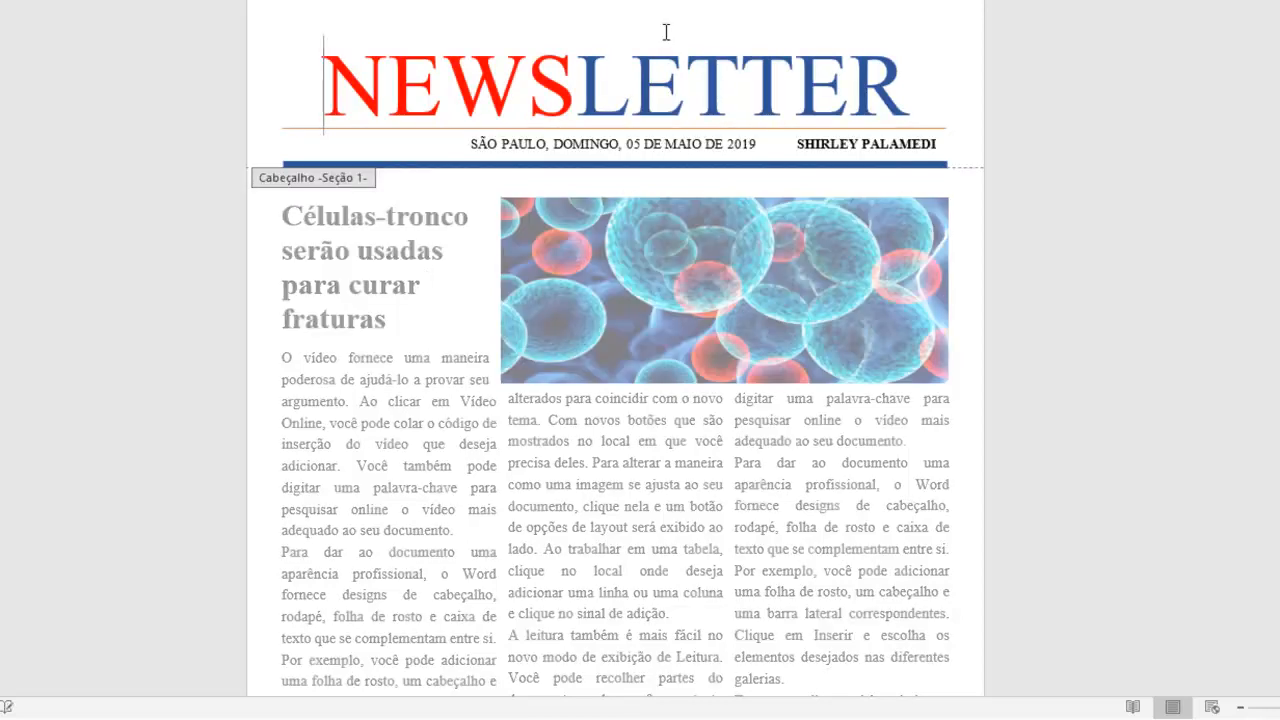
{"action": "left_click_drag", "start_coordinate": [340, 101], "coordinate": [897, 106]}
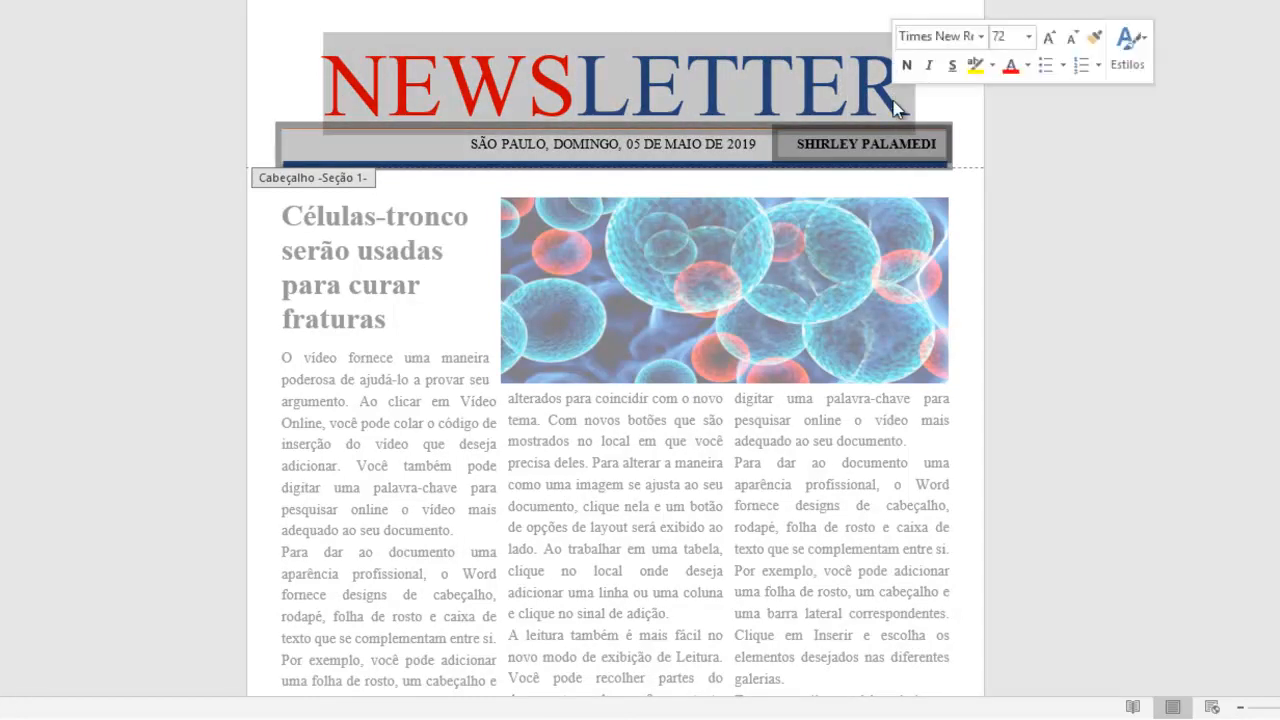
{"action": "left_click", "coordinate": [877, 100]}
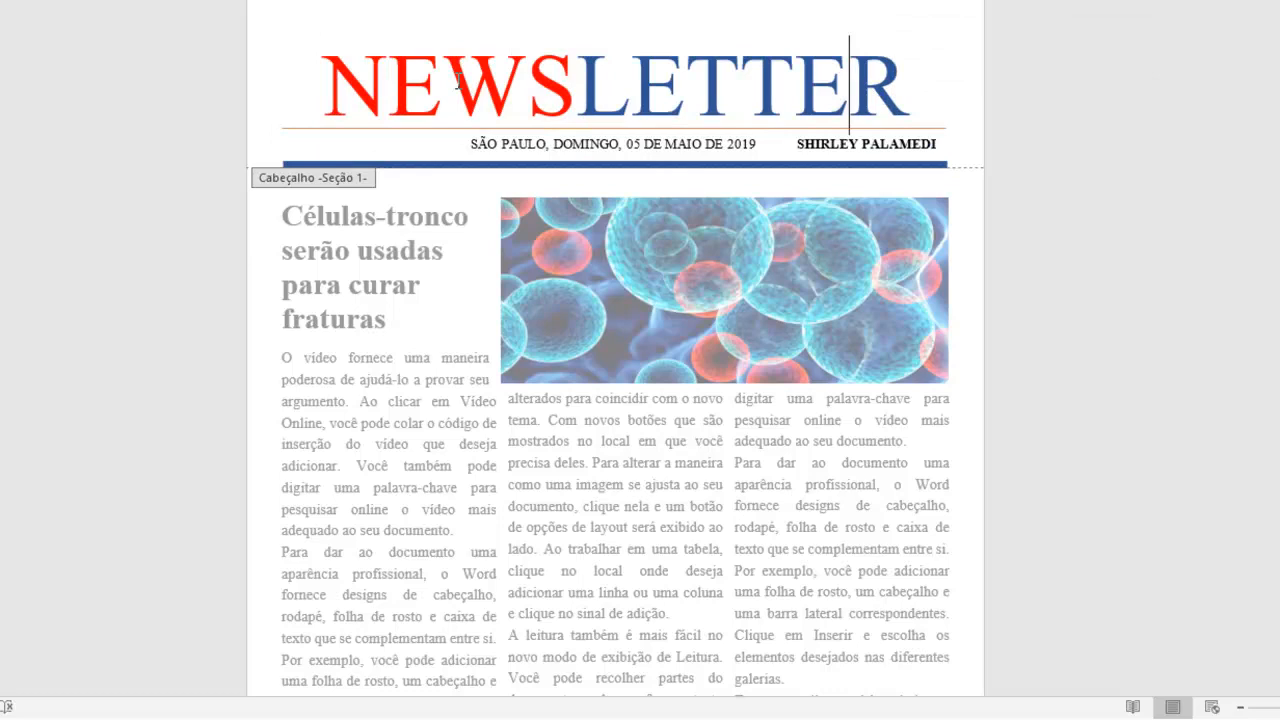
{"action": "left_click_drag", "start_coordinate": [902, 70], "coordinate": [328, 118]}
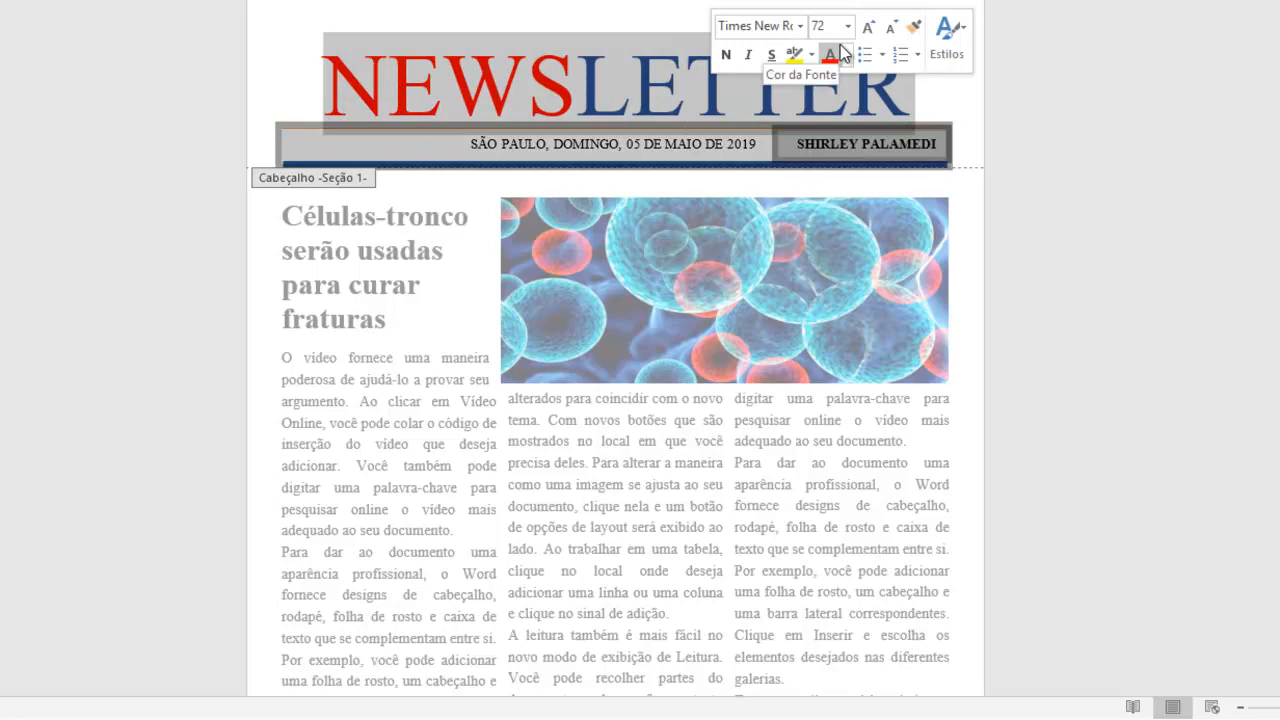
{"action": "left_click", "coordinate": [843, 56]}
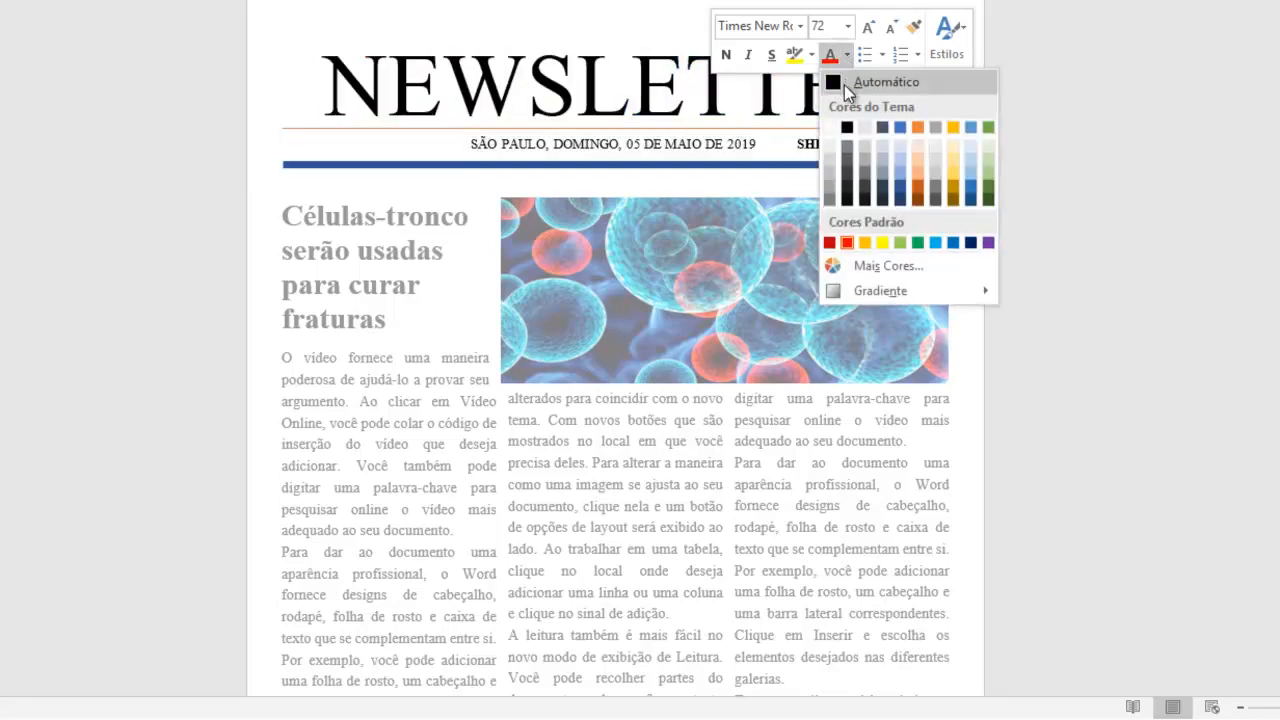
{"action": "left_click", "coordinate": [844, 85]}
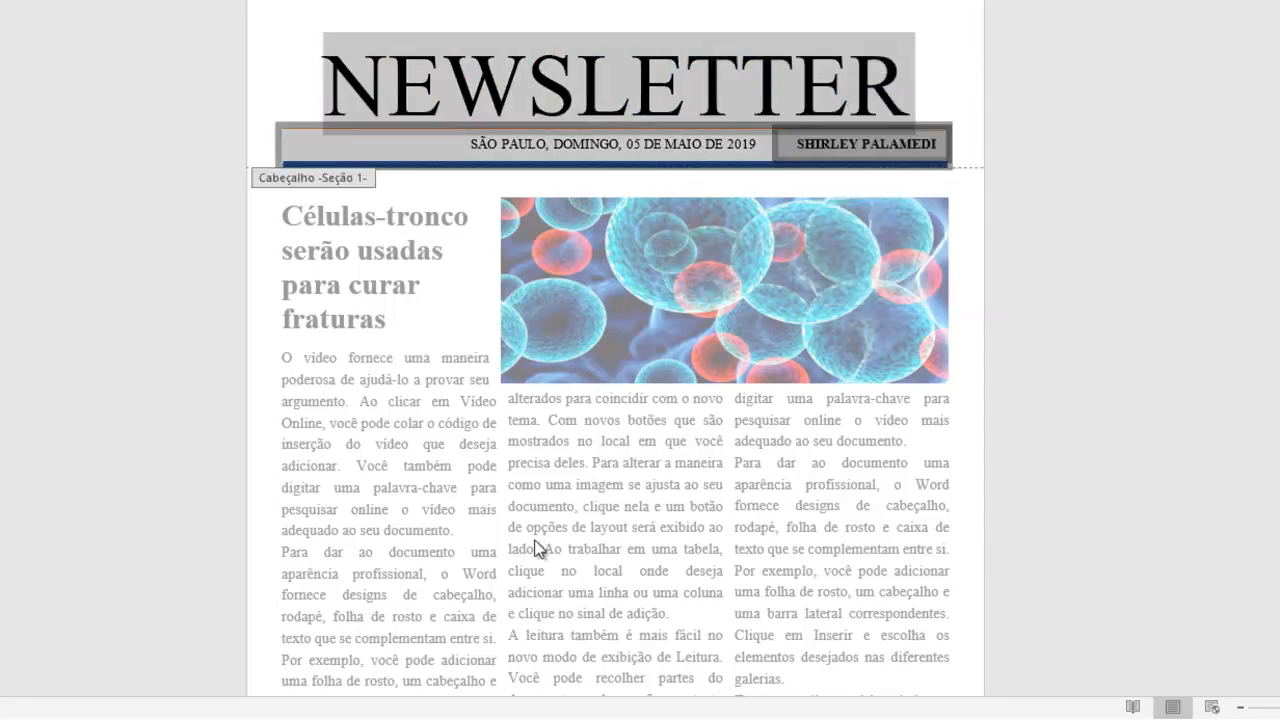
{"action": "double_click", "coordinate": [537, 548]}
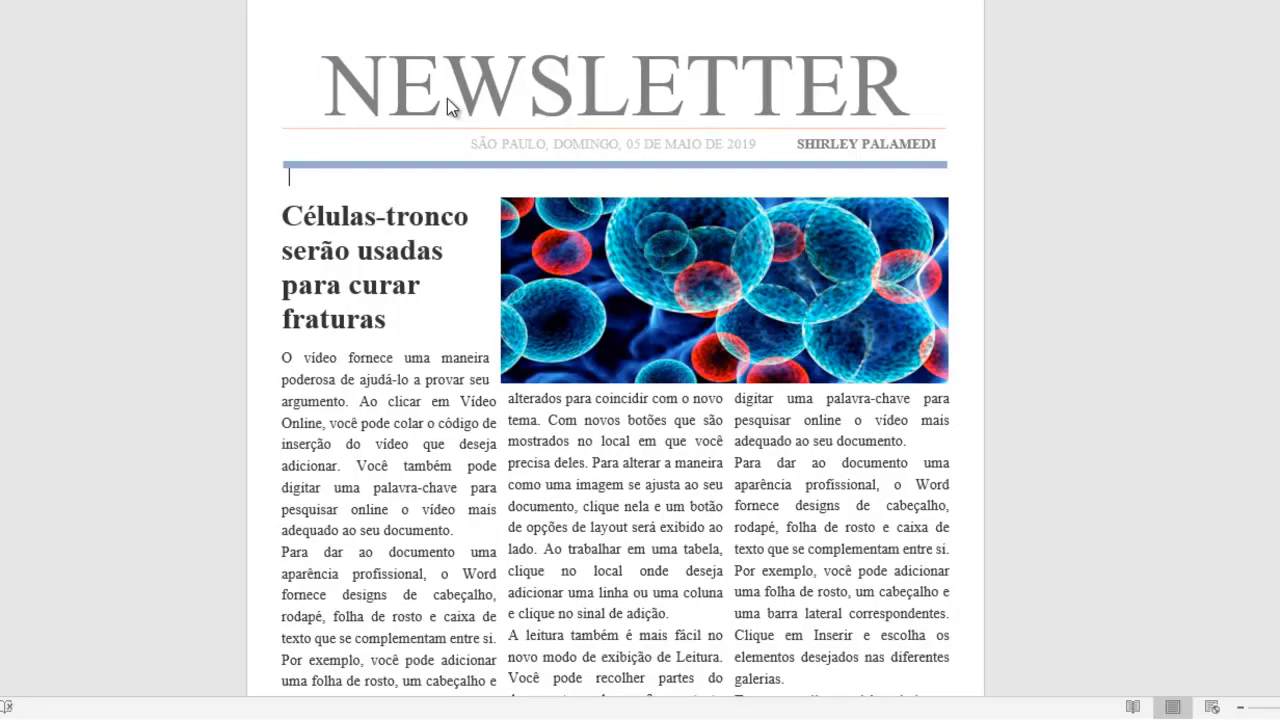
- Reopen the page header at a larger zoom and undo the title's last colour change
{"action": "double_click", "coordinate": [568, 95]}
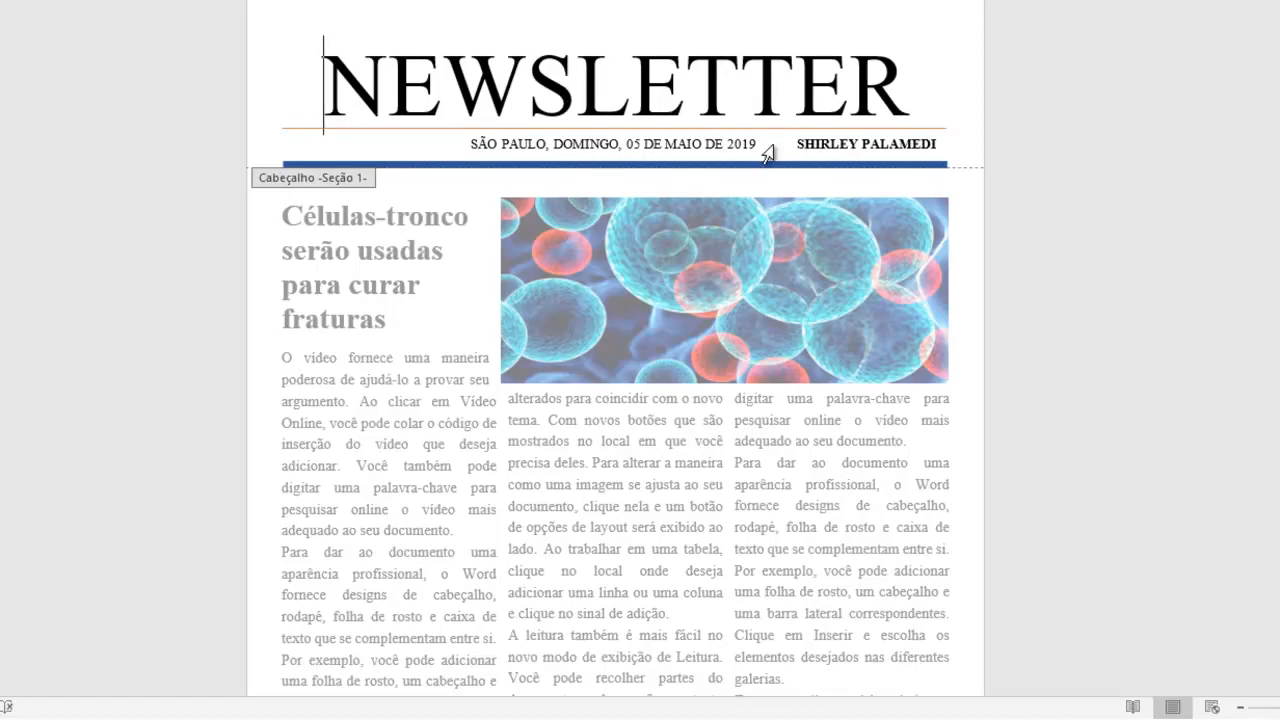
{"action": "left_click_drag", "start_coordinate": [1275, 707], "coordinate": [1279, 707]}
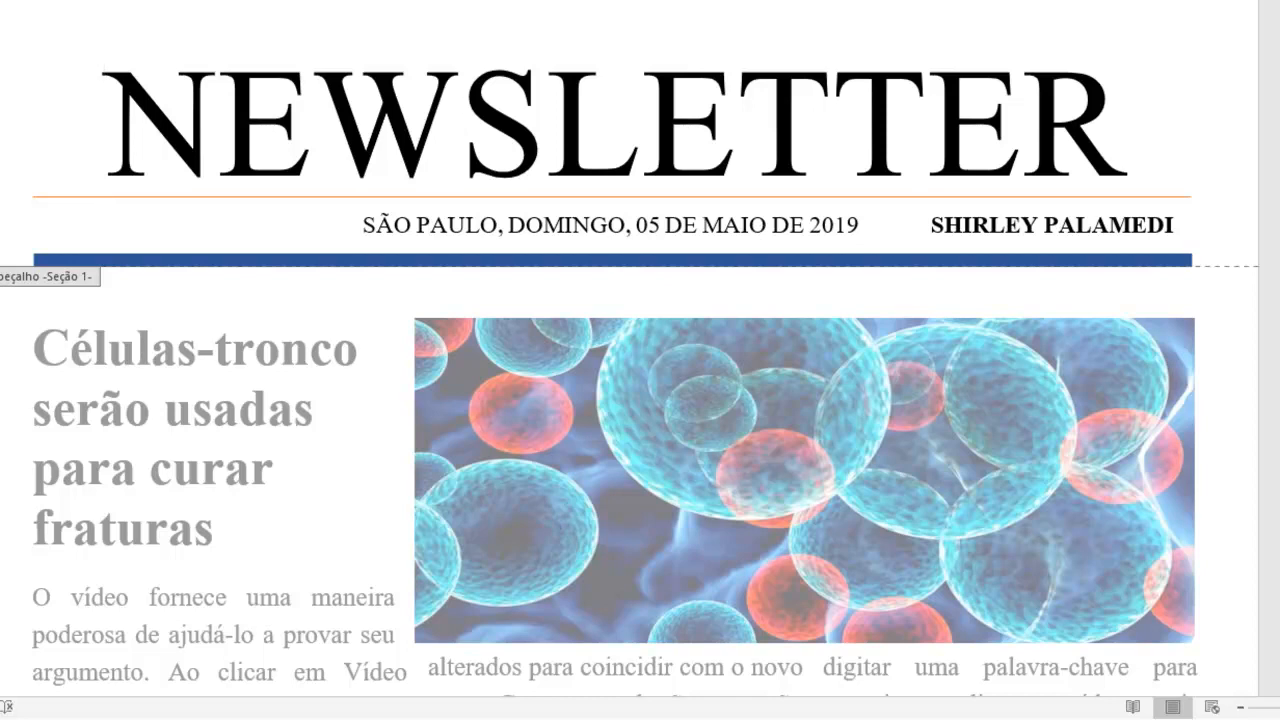
{"action": "key", "text": "ctrl+z"}
{"action": "left_click", "coordinate": [660, 127]}
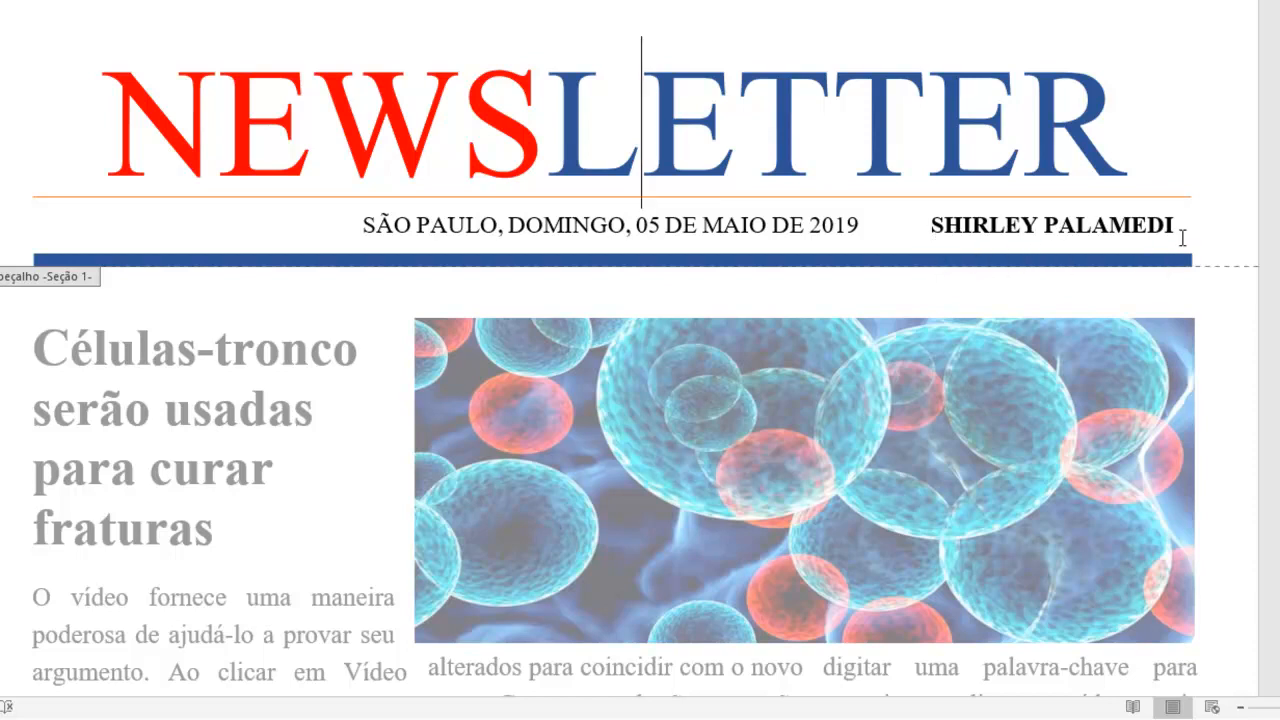
- Examine the header's title and text box alongside the sample newspaper front pages in the pictures folder, ending back in the body text
{"action": "left_click", "coordinate": [349, 89]}
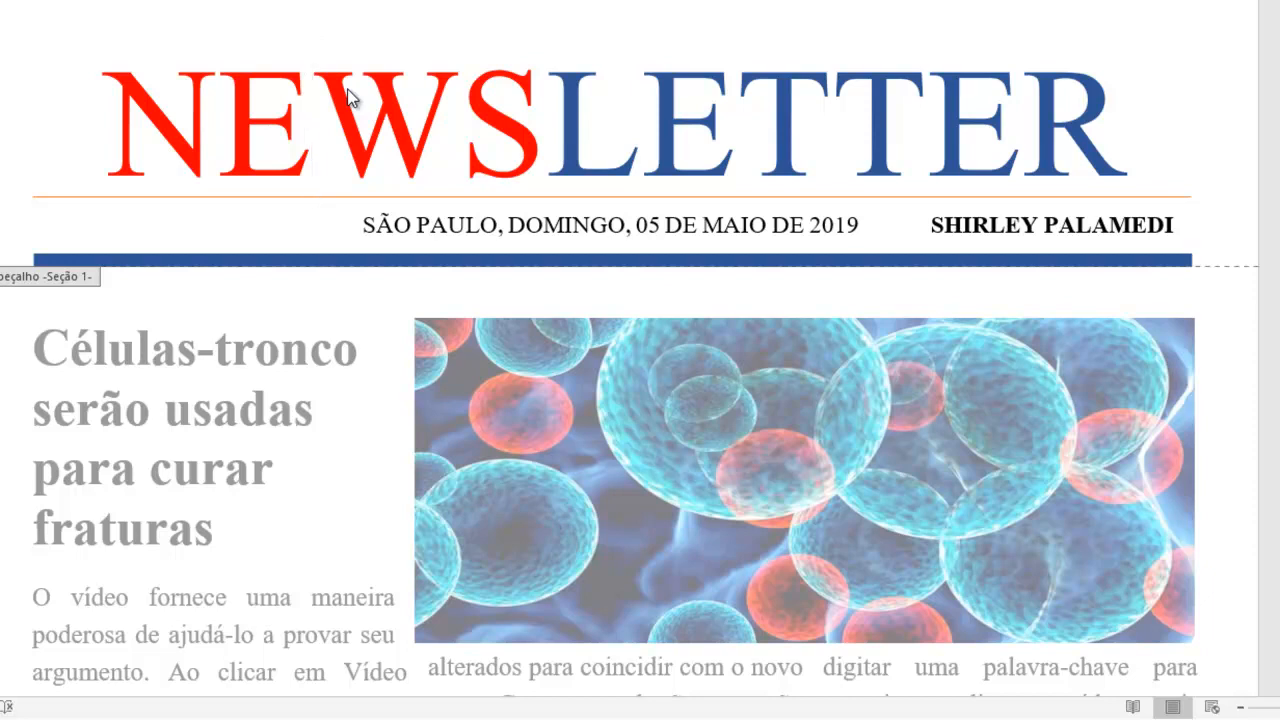
{"action": "left_click", "coordinate": [944, 224]}
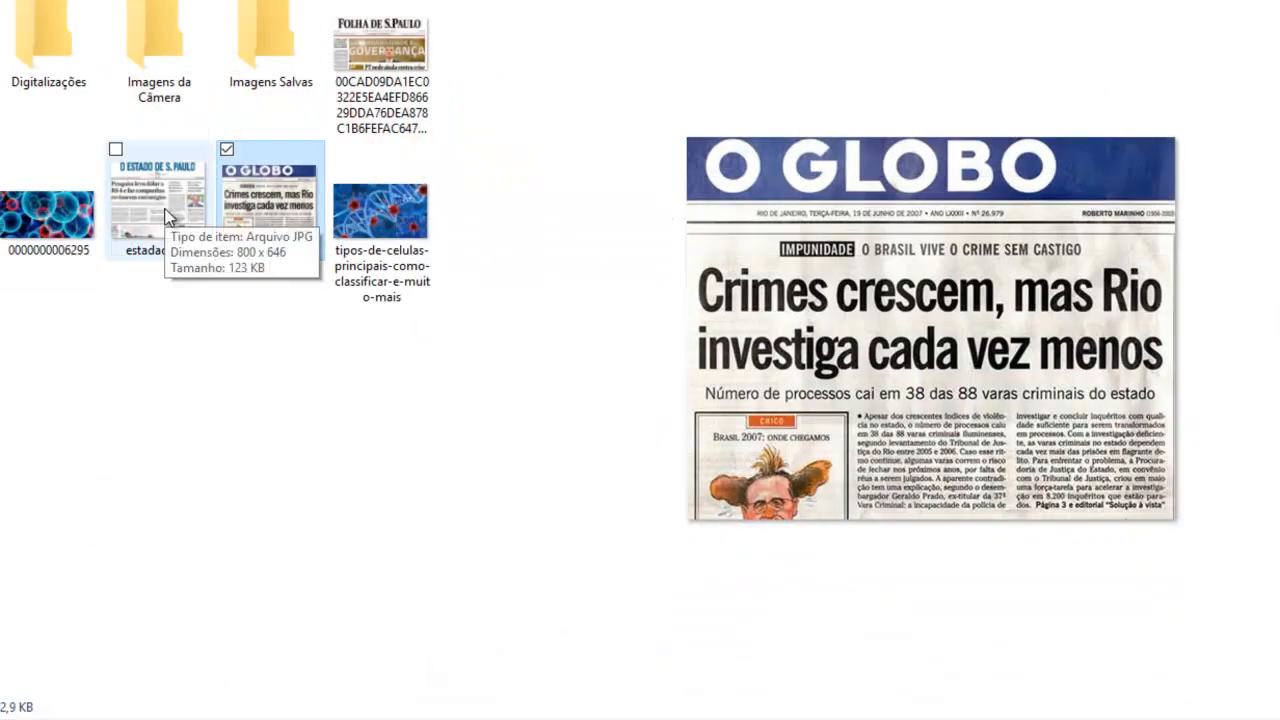
{"action": "left_click", "coordinate": [363, 58]}
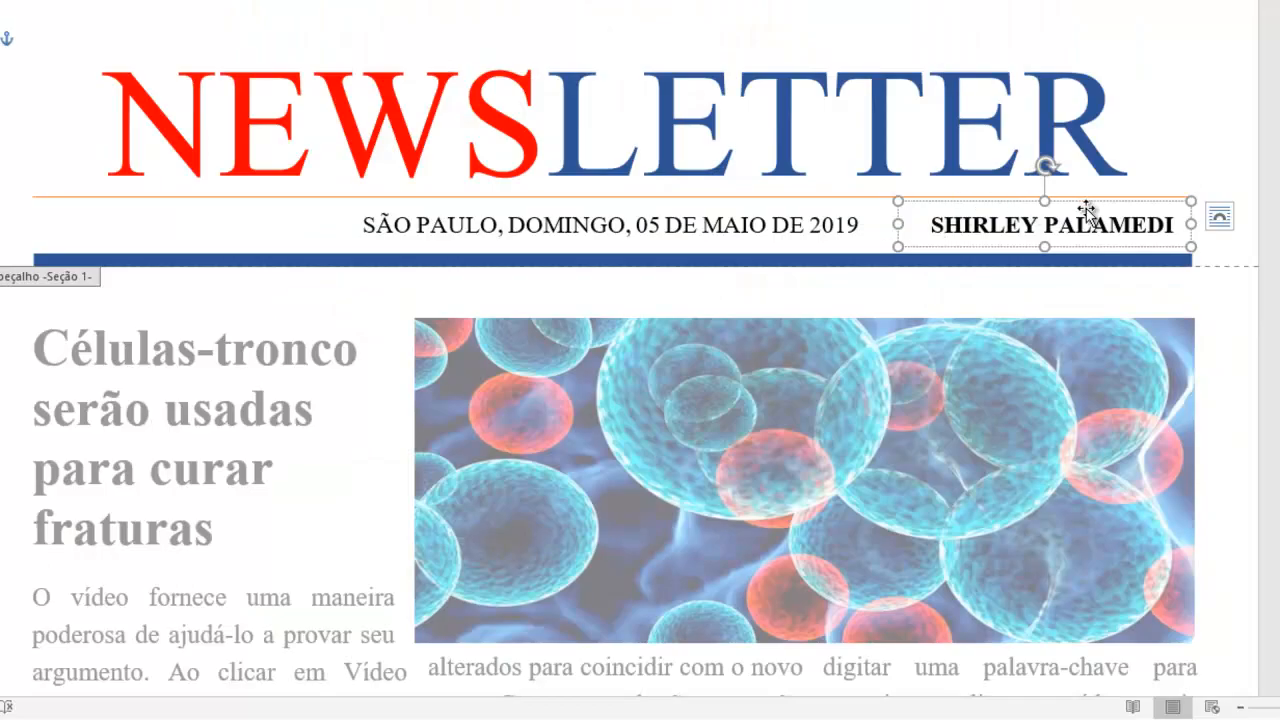
{"action": "double_click", "coordinate": [326, 424]}
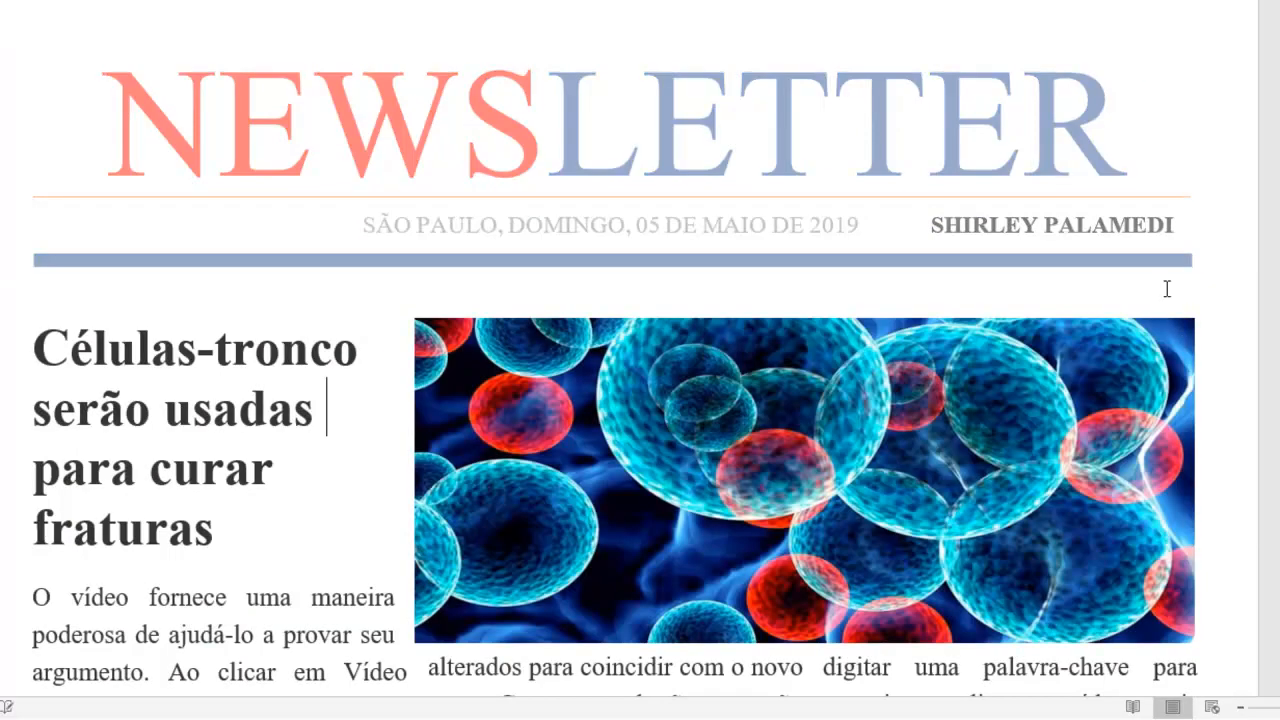
- Examine the article's headline, the large cell picture and the column text down to the end of the page
{"action": "scroll", "coordinate": [388, 405], "scroll_direction": "down", "scroll_amount": 3}
{"action": "scroll", "coordinate": [390, 402], "scroll_direction": "down", "scroll_amount": 1}
{"action": "scroll", "coordinate": [388, 405], "scroll_direction": "up", "scroll_amount": 3}
{"action": "left_click", "coordinate": [32, 266]}
{"action": "left_click_drag", "start_coordinate": [222, 456], "coordinate": [34, 266]}
{"action": "left_click", "coordinate": [34, 266]}
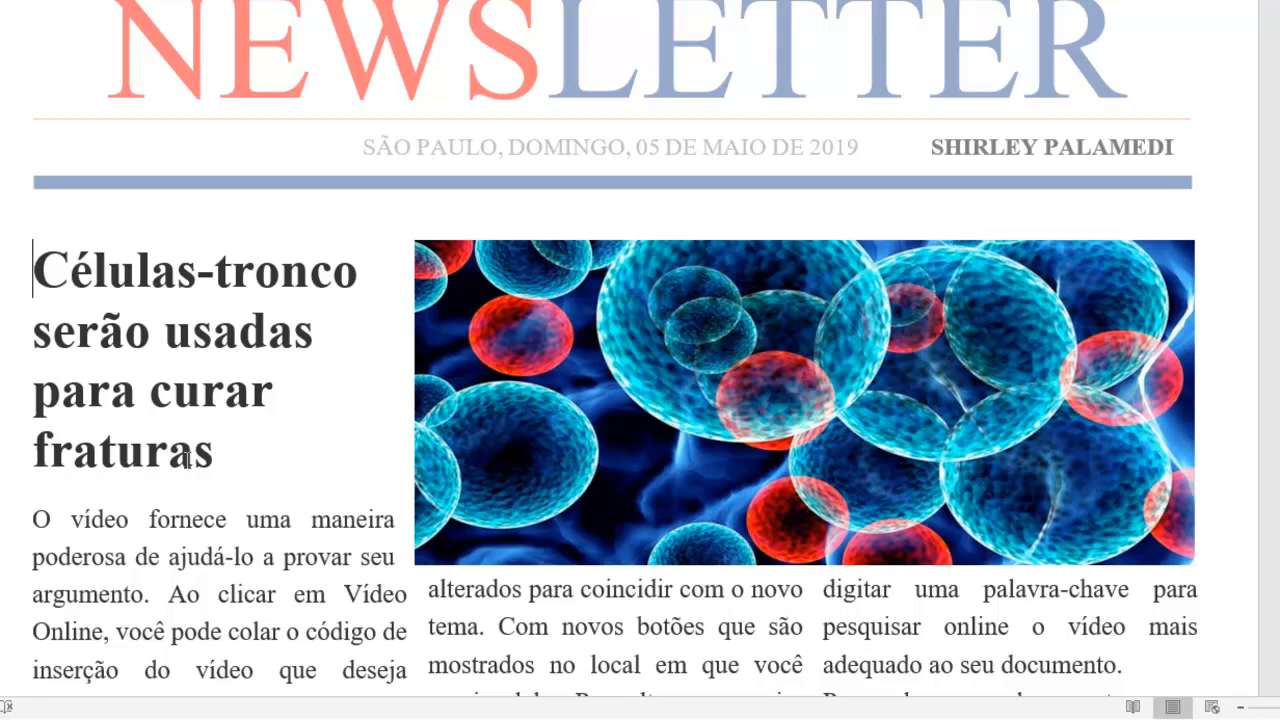
{"action": "left_click", "coordinate": [488, 330]}
{"action": "scroll", "coordinate": [488, 325], "scroll_direction": "down", "scroll_amount": 10}
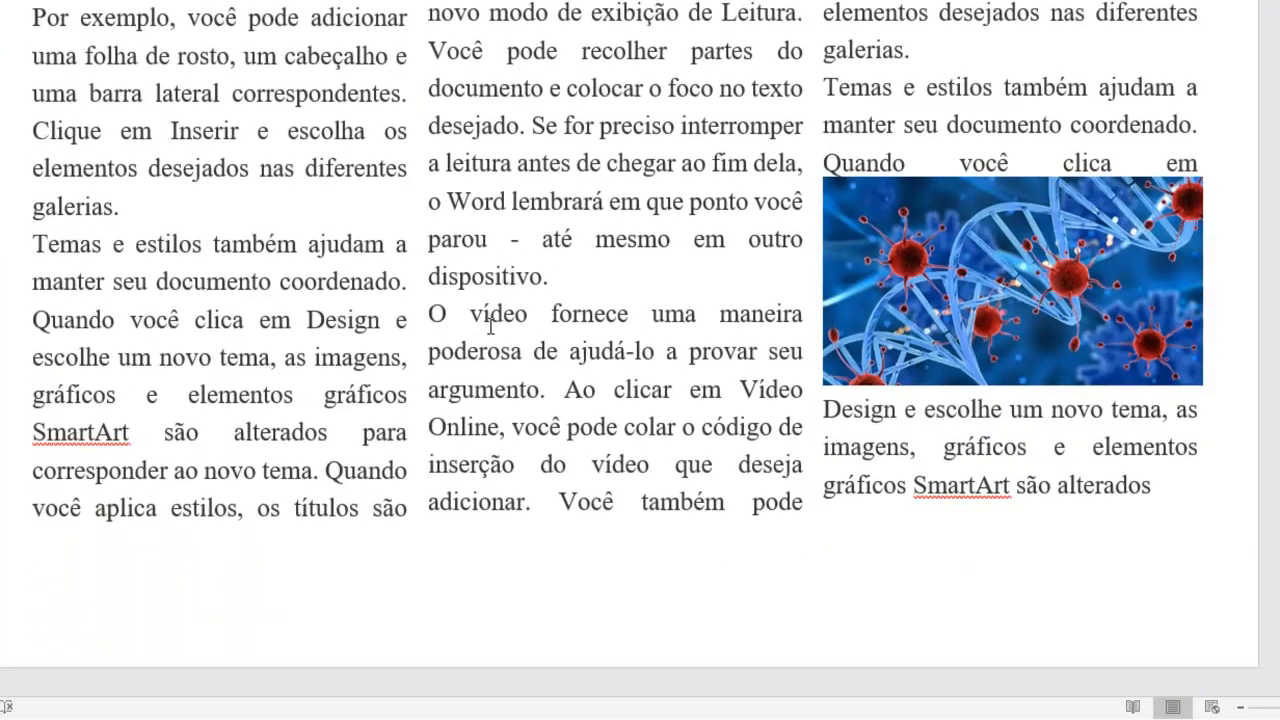
{"action": "scroll", "coordinate": [489, 326], "scroll_direction": "up", "scroll_amount": 10}
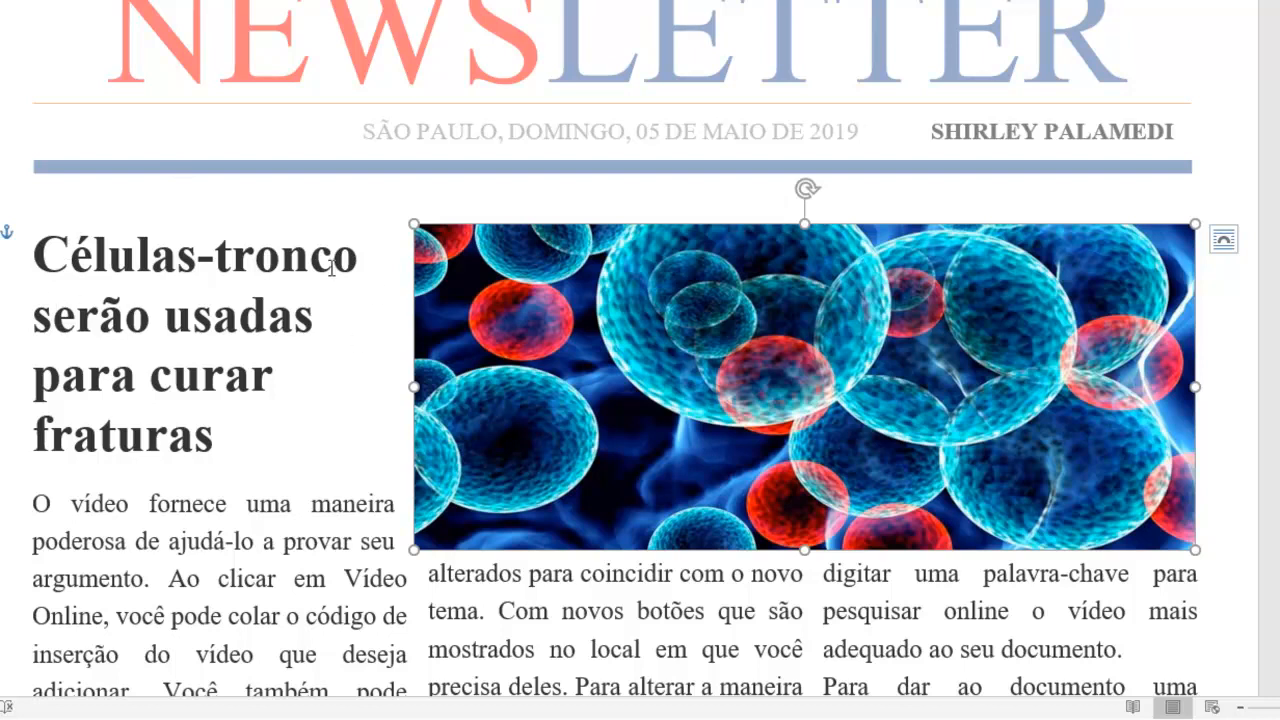
- Review the three-column page at a reduced zoom, from the masthead to the DNA picture in the third column
{"action": "scroll", "coordinate": [188, 354], "scroll_direction": "down", "scroll_amount": 6}
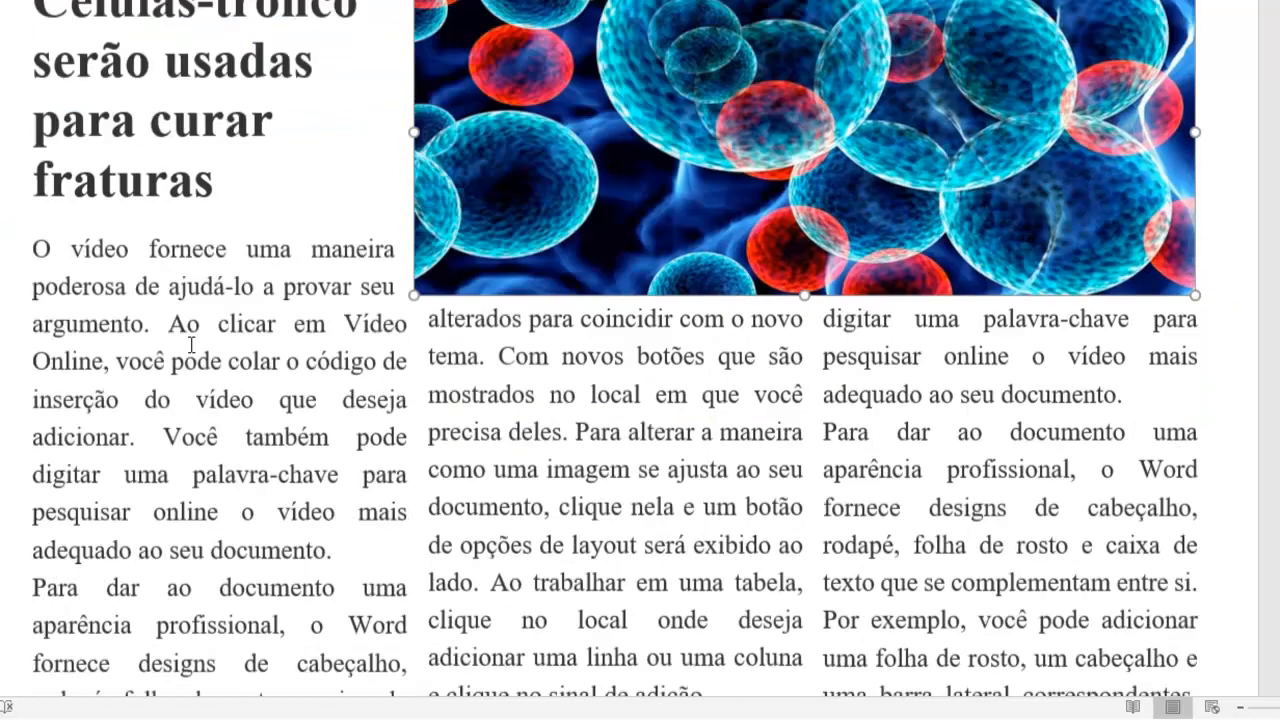
{"action": "left_click", "coordinate": [1242, 708]}
{"action": "scroll", "coordinate": [600, 350], "scroll_direction": "up", "scroll_amount": 5}
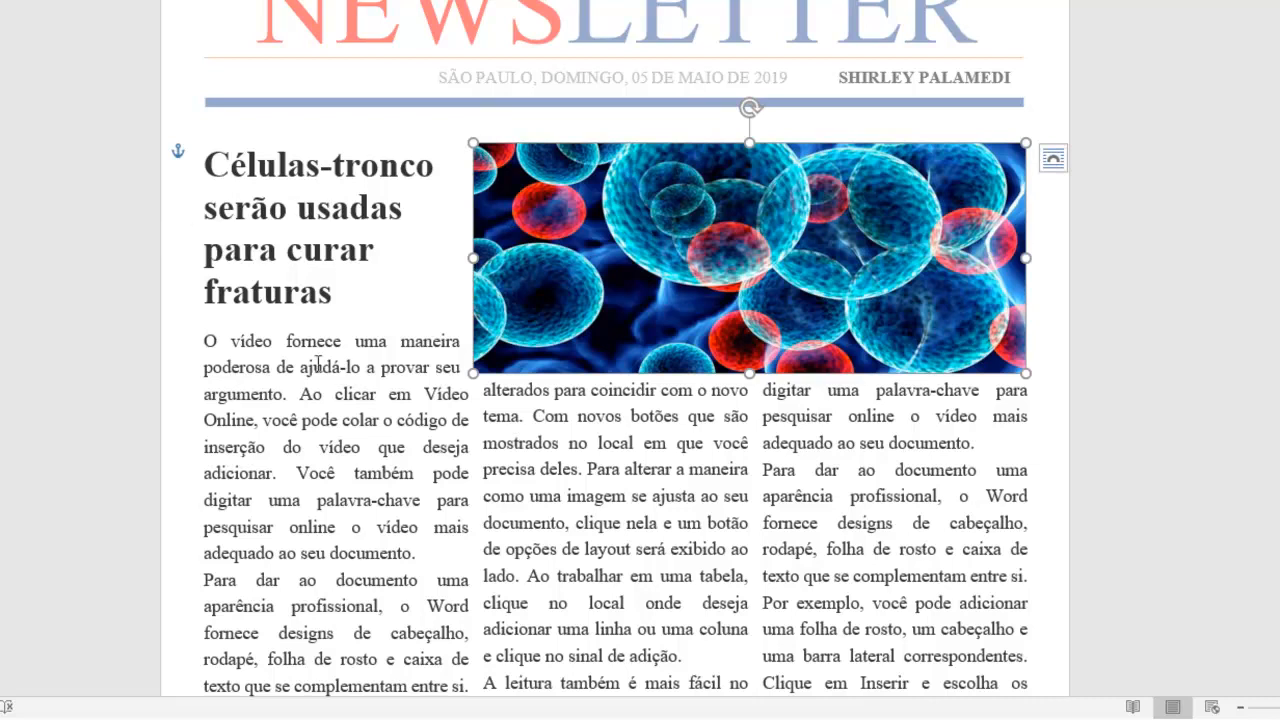
{"action": "scroll", "coordinate": [288, 300], "scroll_direction": "down", "scroll_amount": 5}
{"action": "scroll", "coordinate": [600, 300], "scroll_direction": "up", "scroll_amount": 4}
{"action": "scroll", "coordinate": [748, 164], "scroll_direction": "down", "scroll_amount": 1}
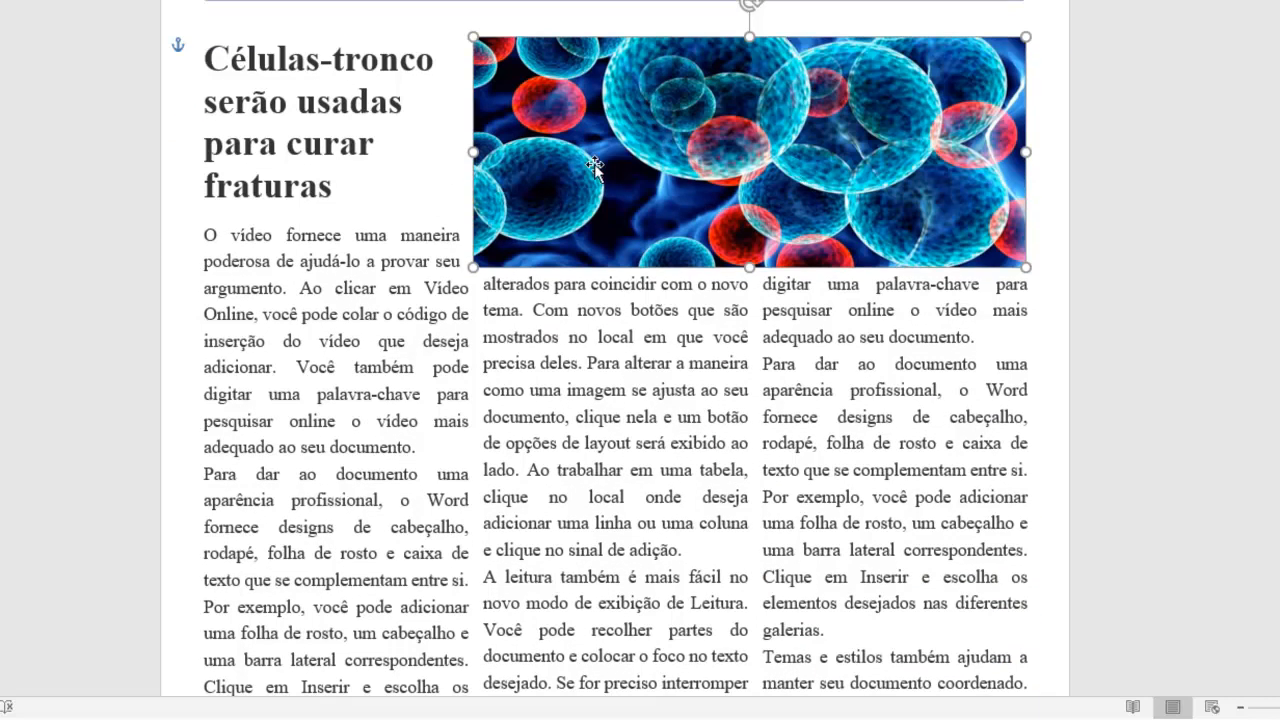
{"action": "scroll", "coordinate": [746, 226], "scroll_direction": "up", "scroll_amount": 3}
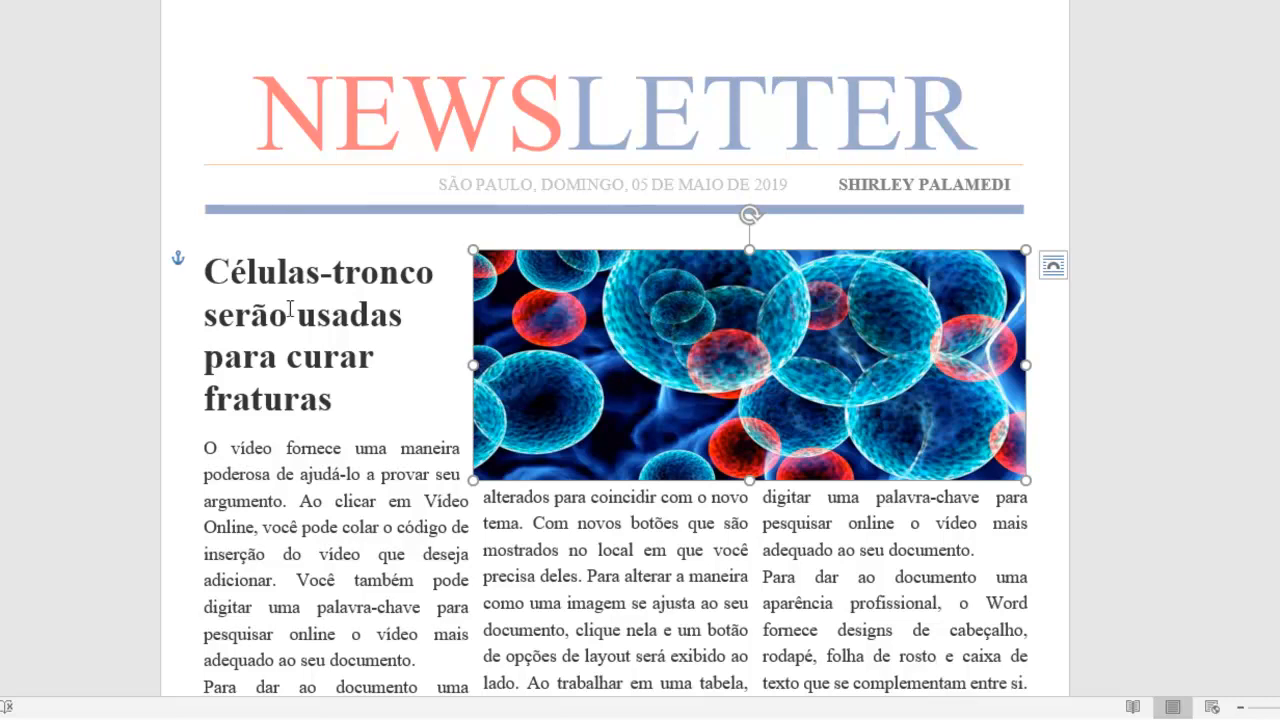
{"action": "scroll", "coordinate": [686, 366], "scroll_direction": "down", "scroll_amount": 6}
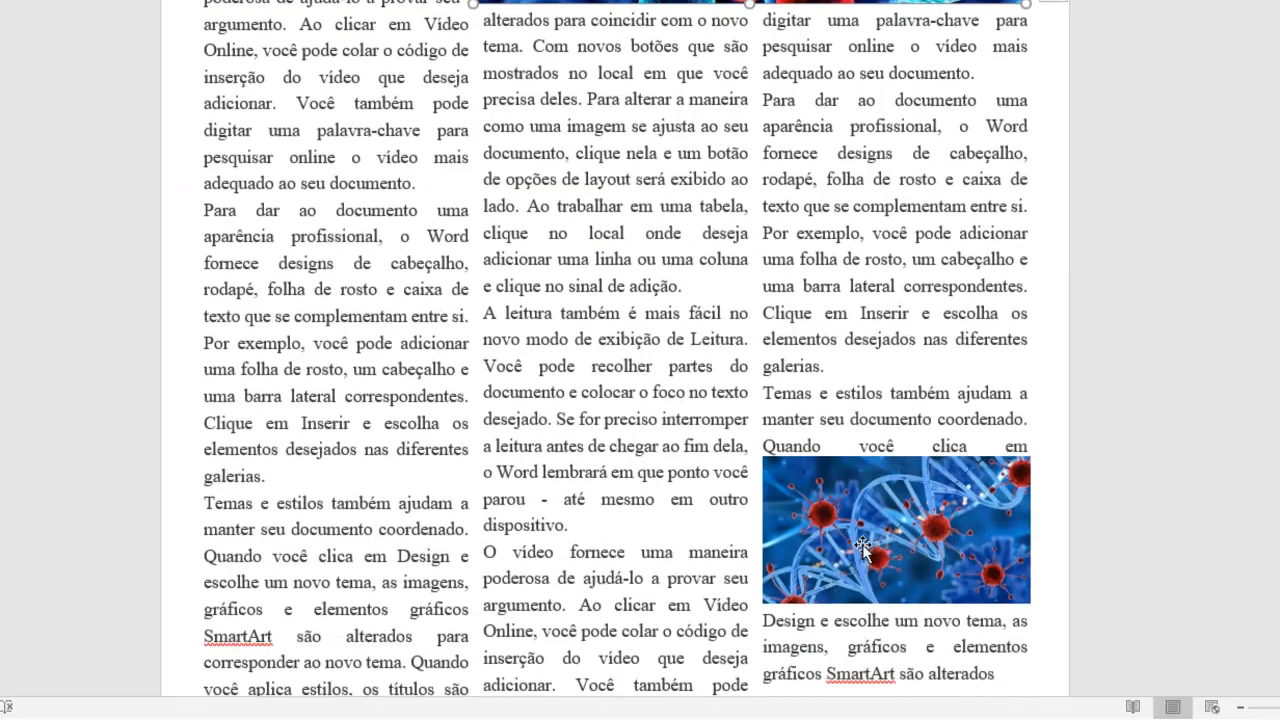
{"action": "left_click", "coordinate": [862, 544]}
{"action": "scroll", "coordinate": [313, 85], "scroll_direction": "up", "scroll_amount": 3}
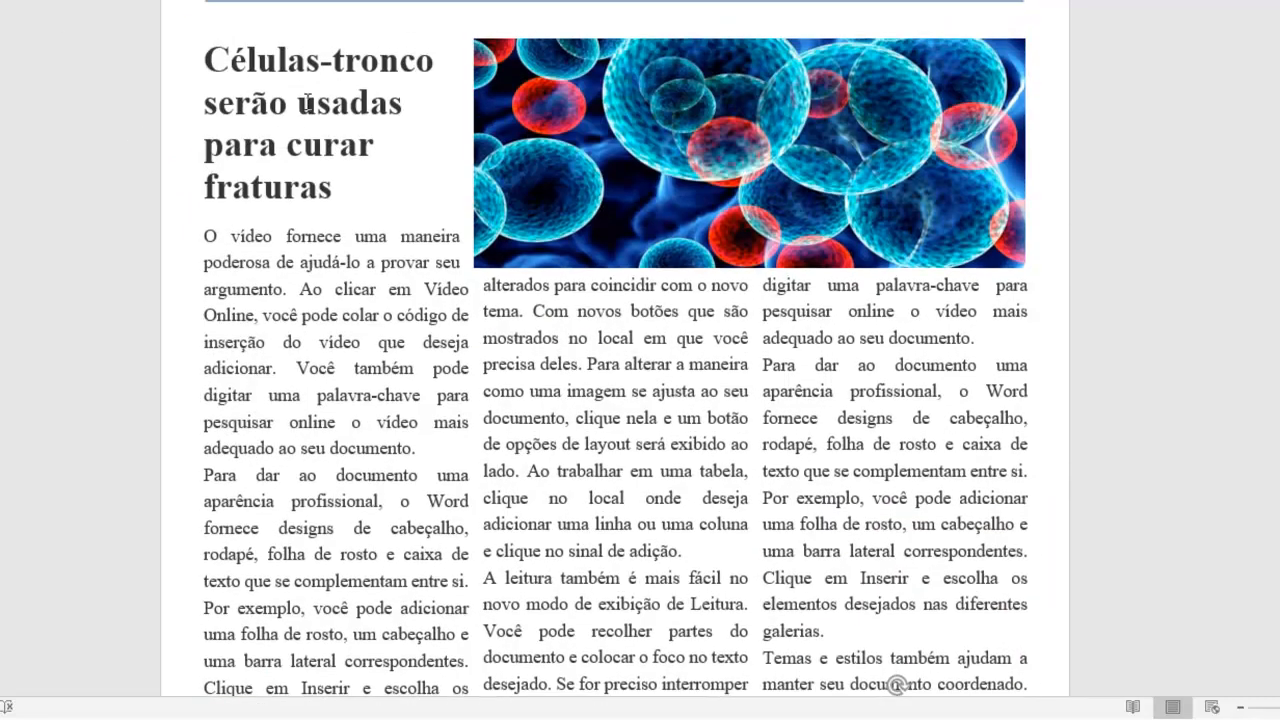
{"action": "scroll", "coordinate": [309, 104], "scroll_direction": "up", "scroll_amount": 3}
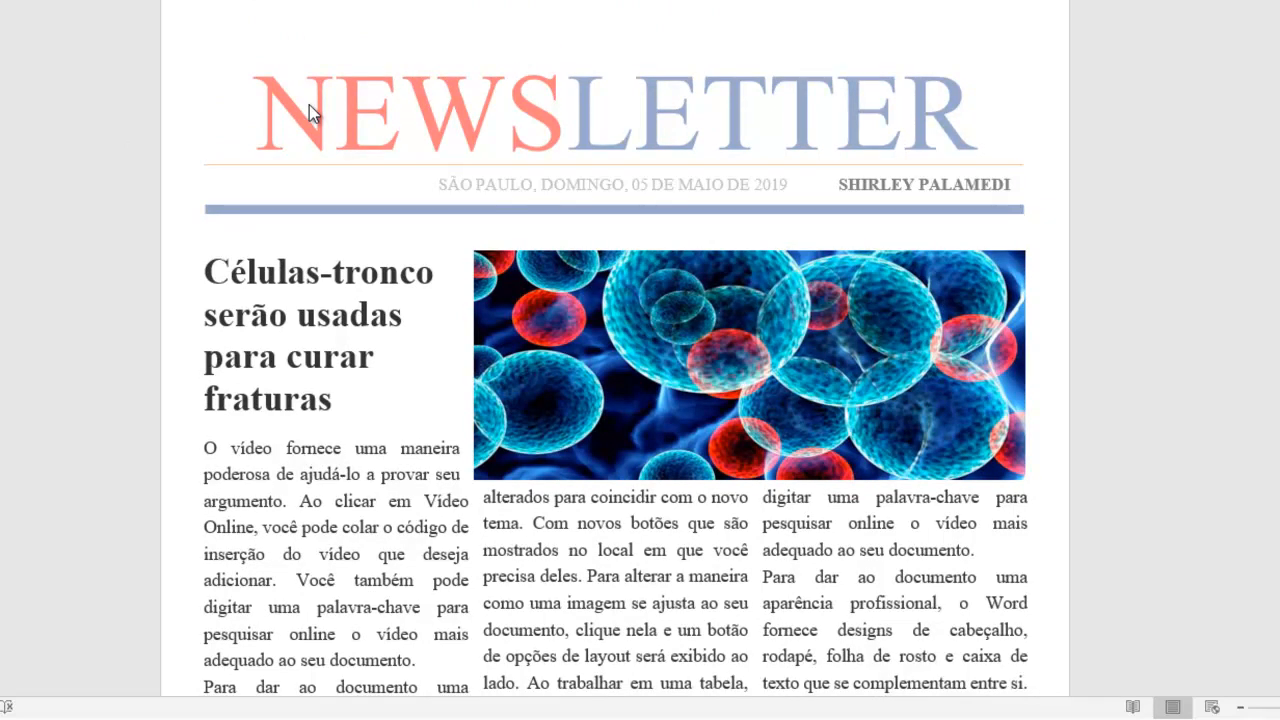
{"action": "scroll", "coordinate": [455, 472], "scroll_direction": "down", "scroll_amount": 2}
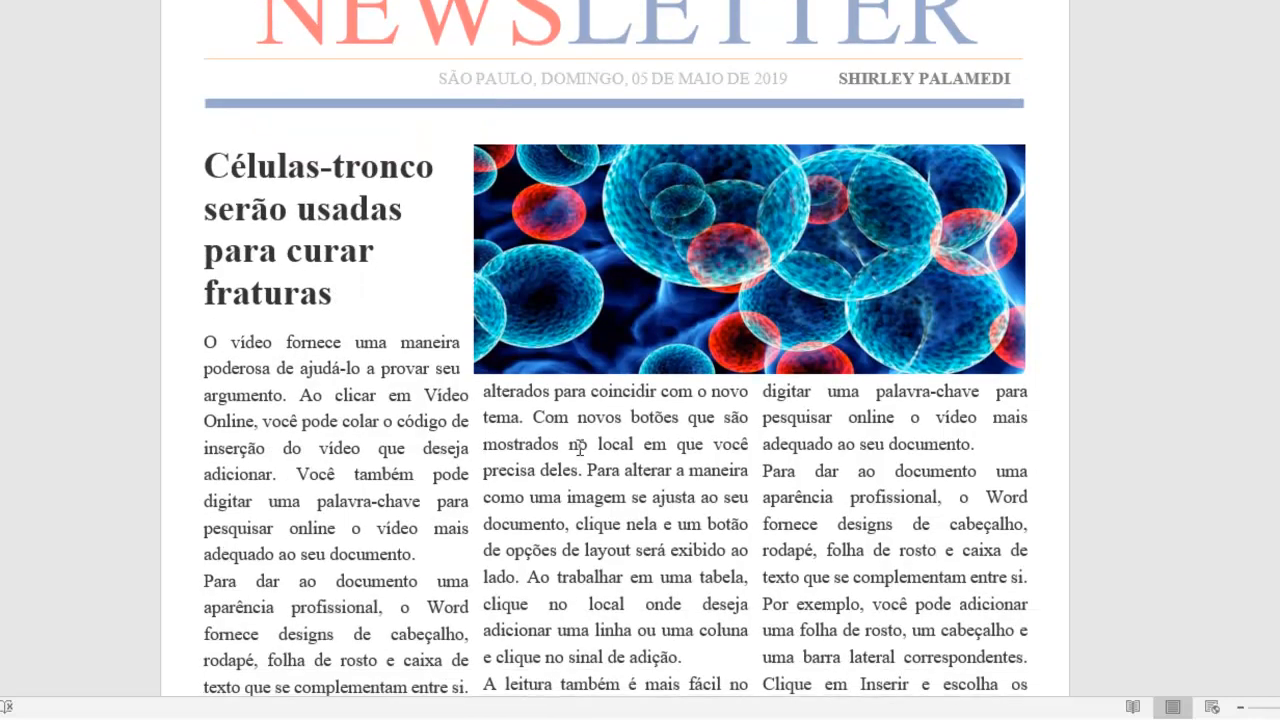
- Show the available column layouts for the article without changing the current one
{"action": "left_click", "coordinate": [514, 360]}
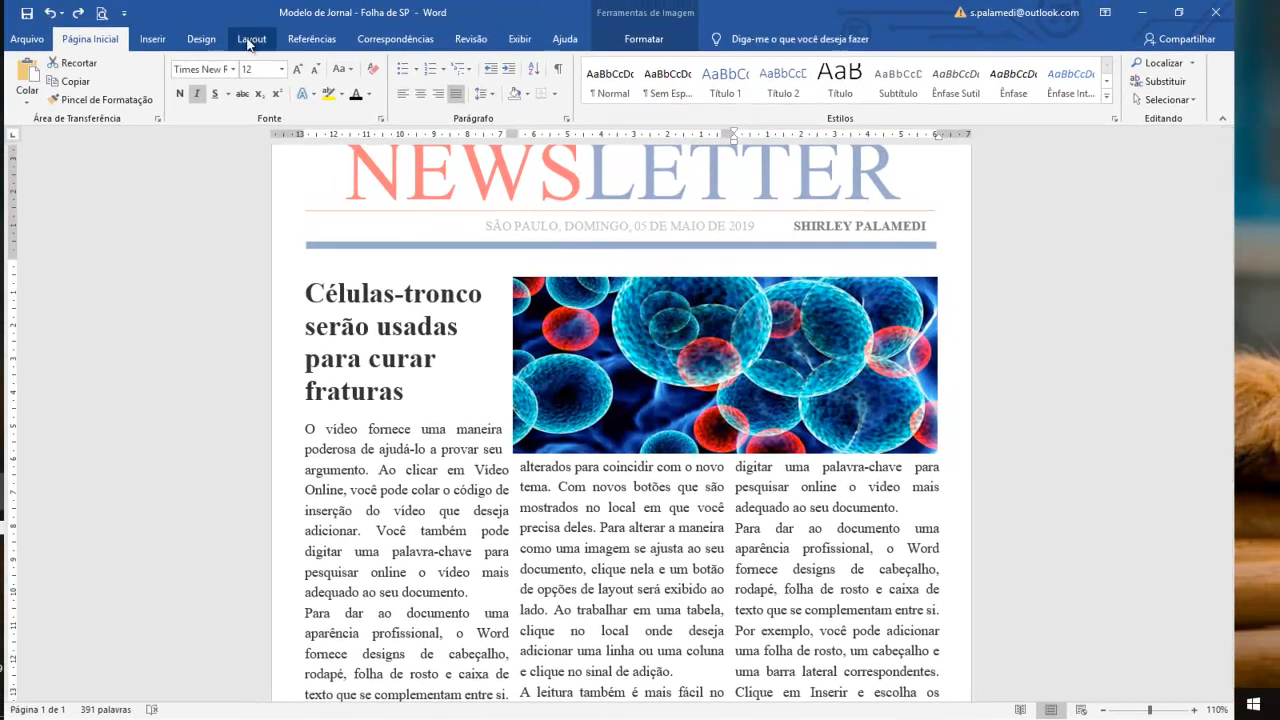
{"action": "left_click", "coordinate": [250, 43]}
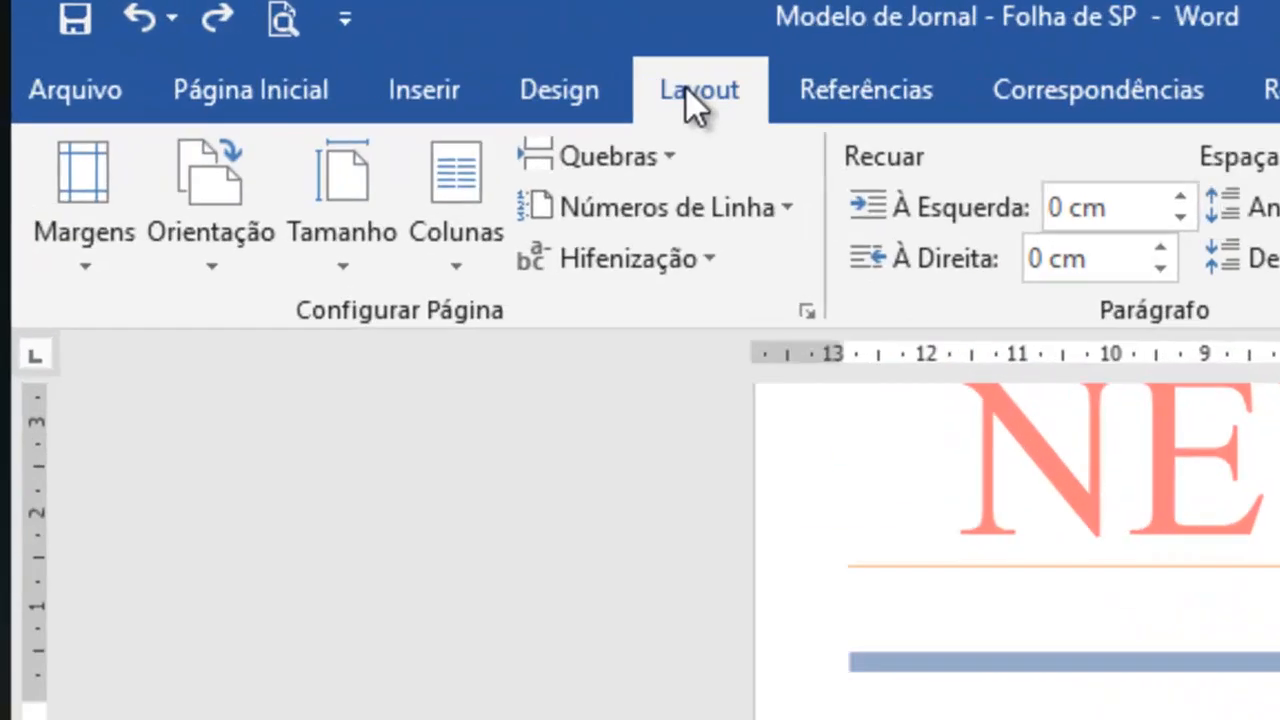
{"action": "left_click", "coordinate": [540, 278]}
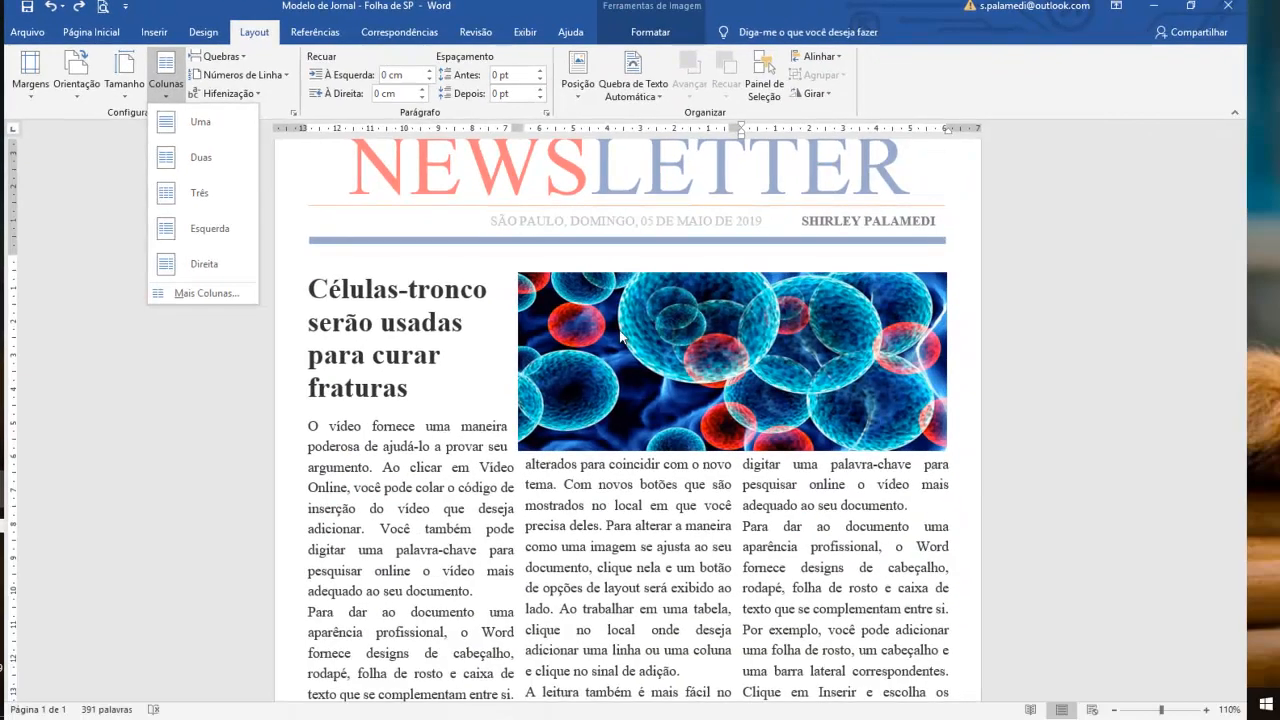
{"action": "left_click", "coordinate": [624, 332]}
- Try placing the large cell picture behind the text through its layout options, and undo the wrapping change
{"action": "left_click", "coordinate": [624, 332]}
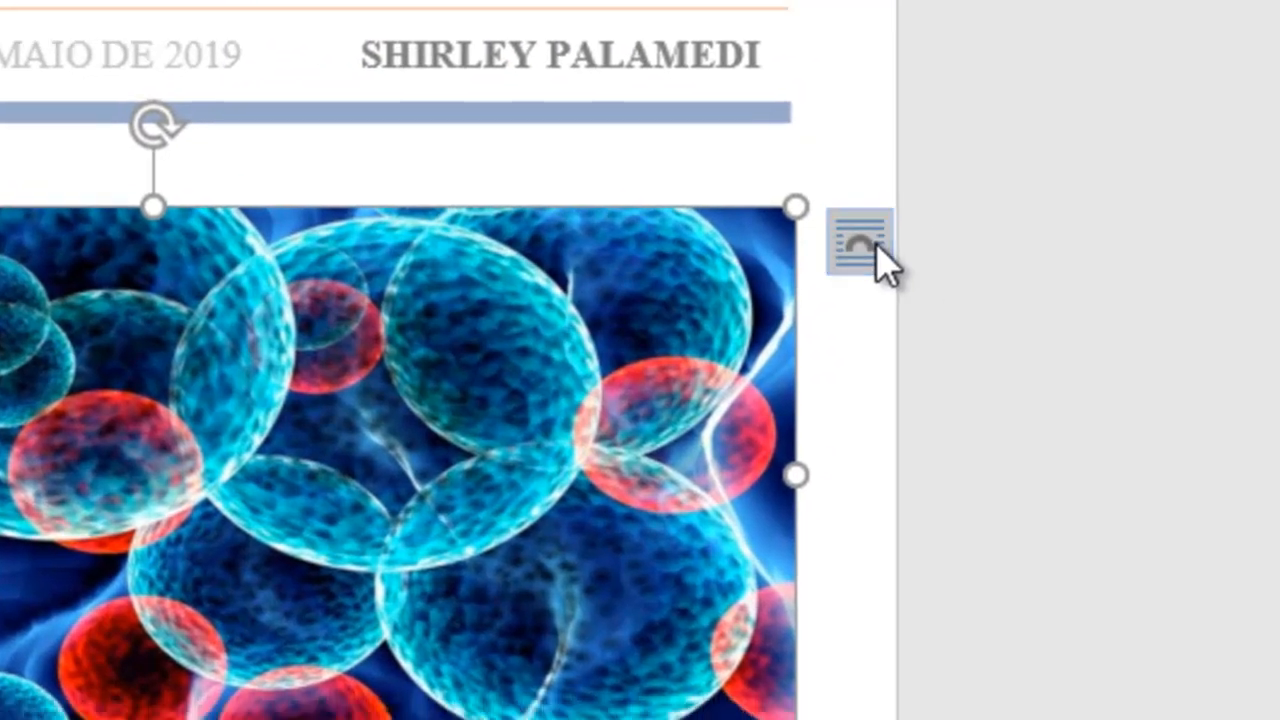
{"action": "left_click", "coordinate": [930, 280]}
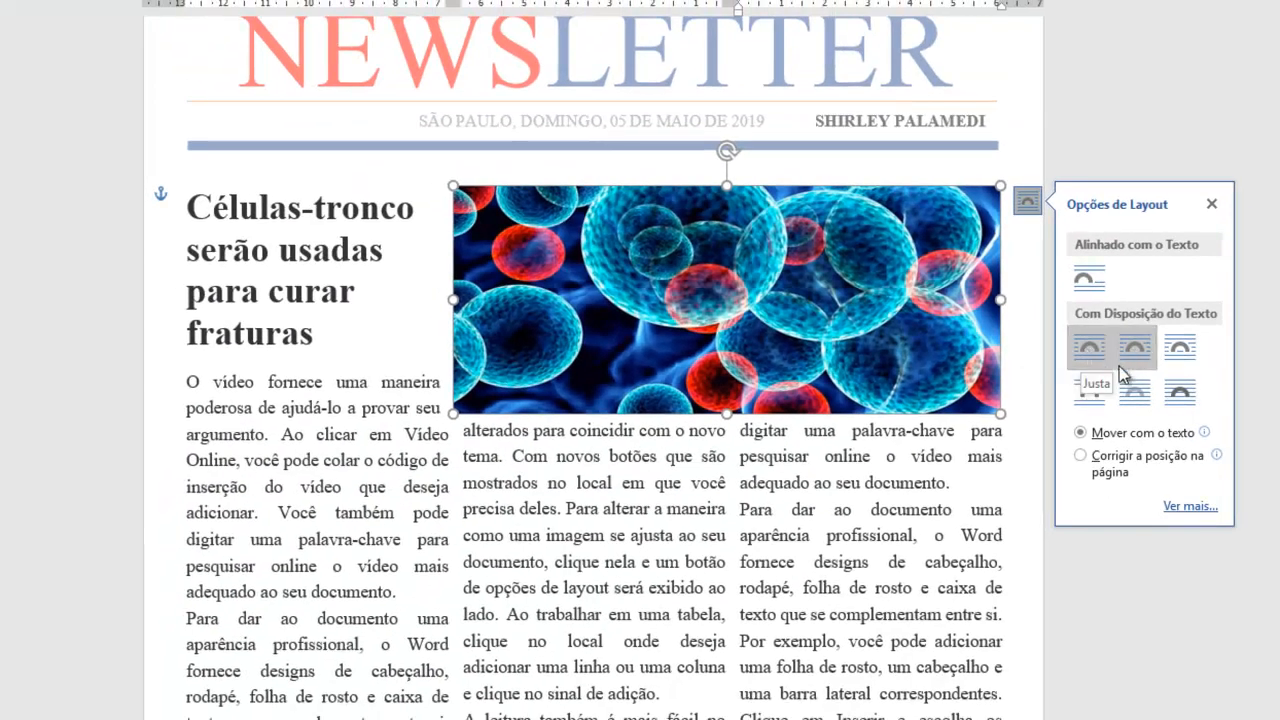
{"action": "left_click", "coordinate": [1128, 396]}
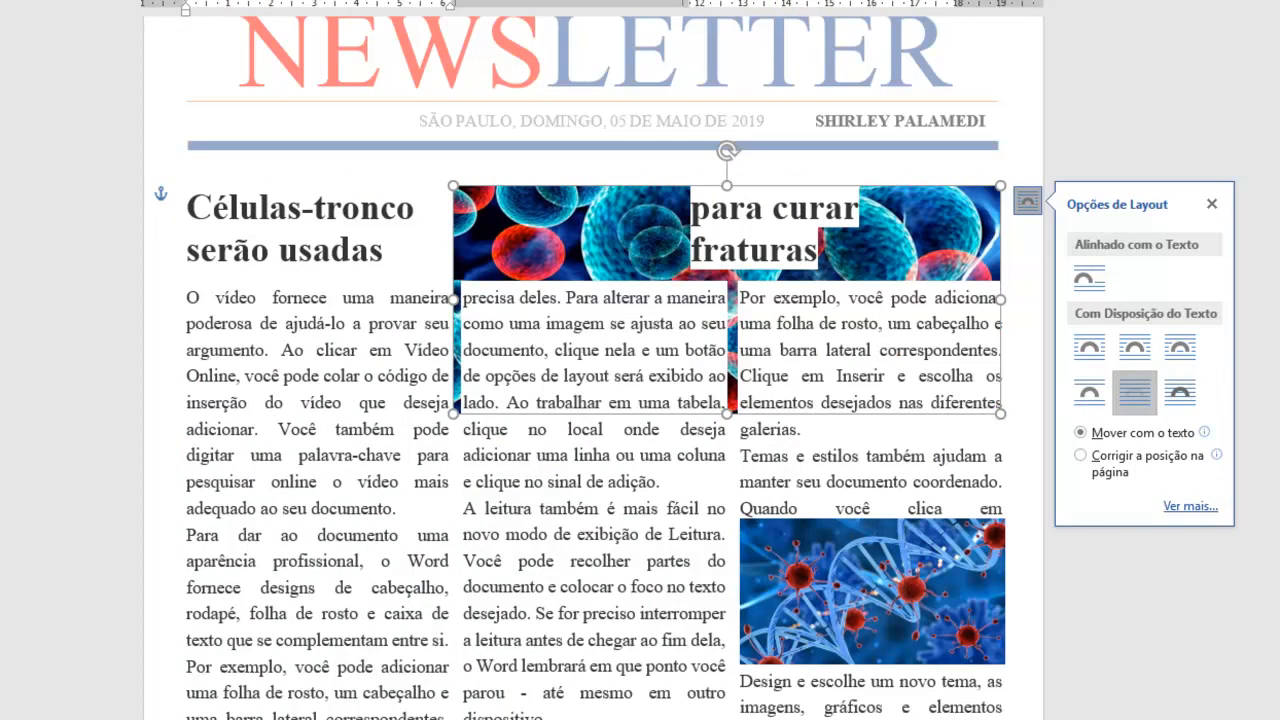
{"action": "key", "text": "ctrl+z"}
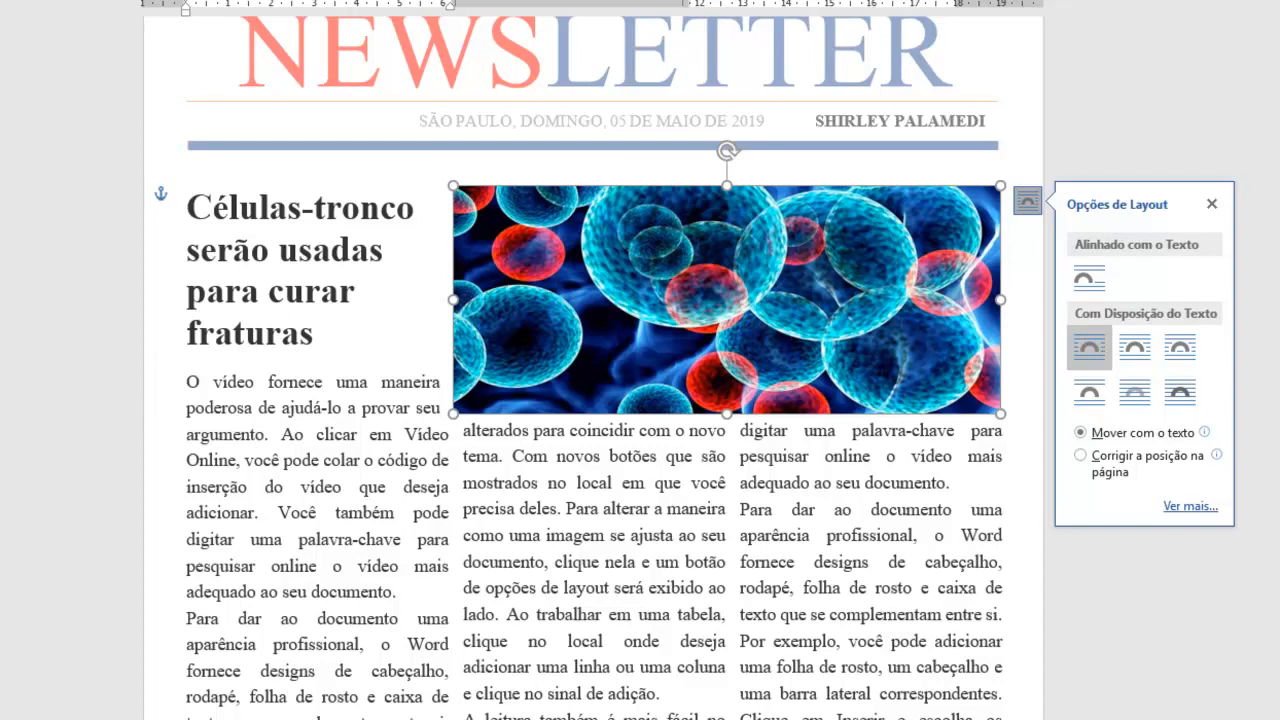
{"action": "key", "text": "Escape"}
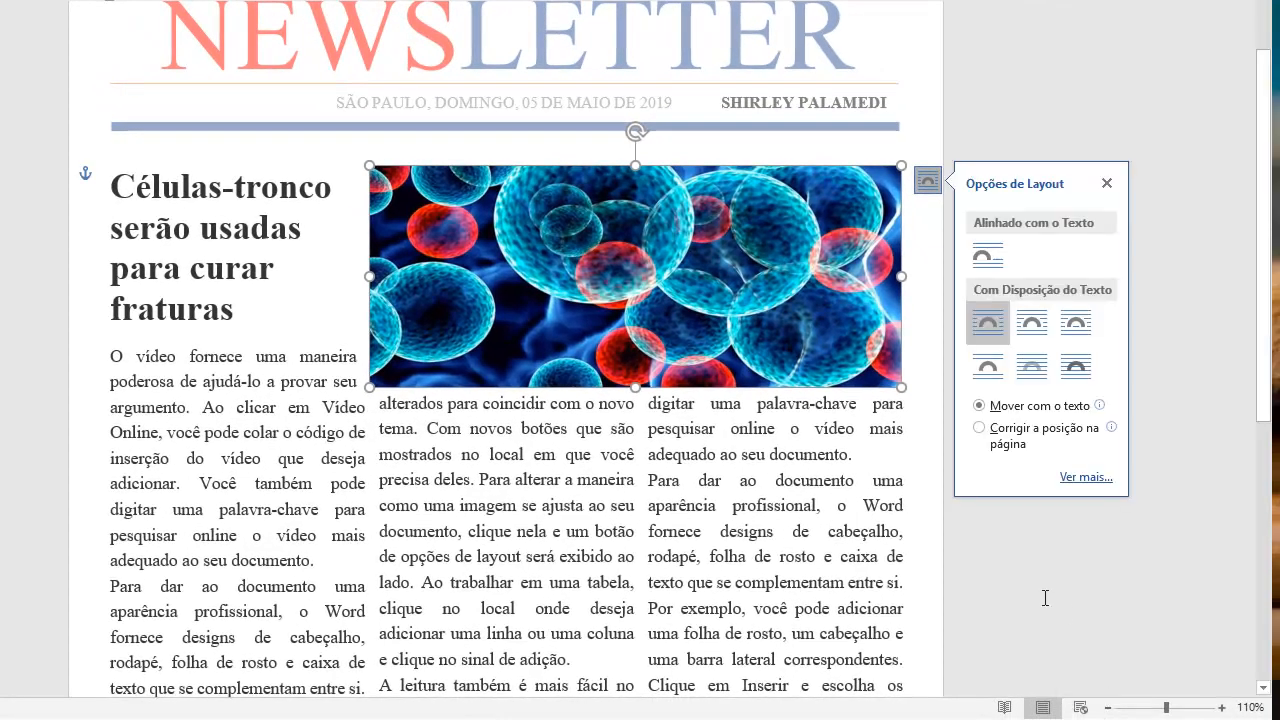
- Close the cell picture's layout options and view the three-column newsletter as a whole page
{"action": "left_click", "coordinate": [1050, 604]}
{"action": "left_click", "coordinate": [1107, 707]}
{"action": "left_click", "coordinate": [1107, 707]}
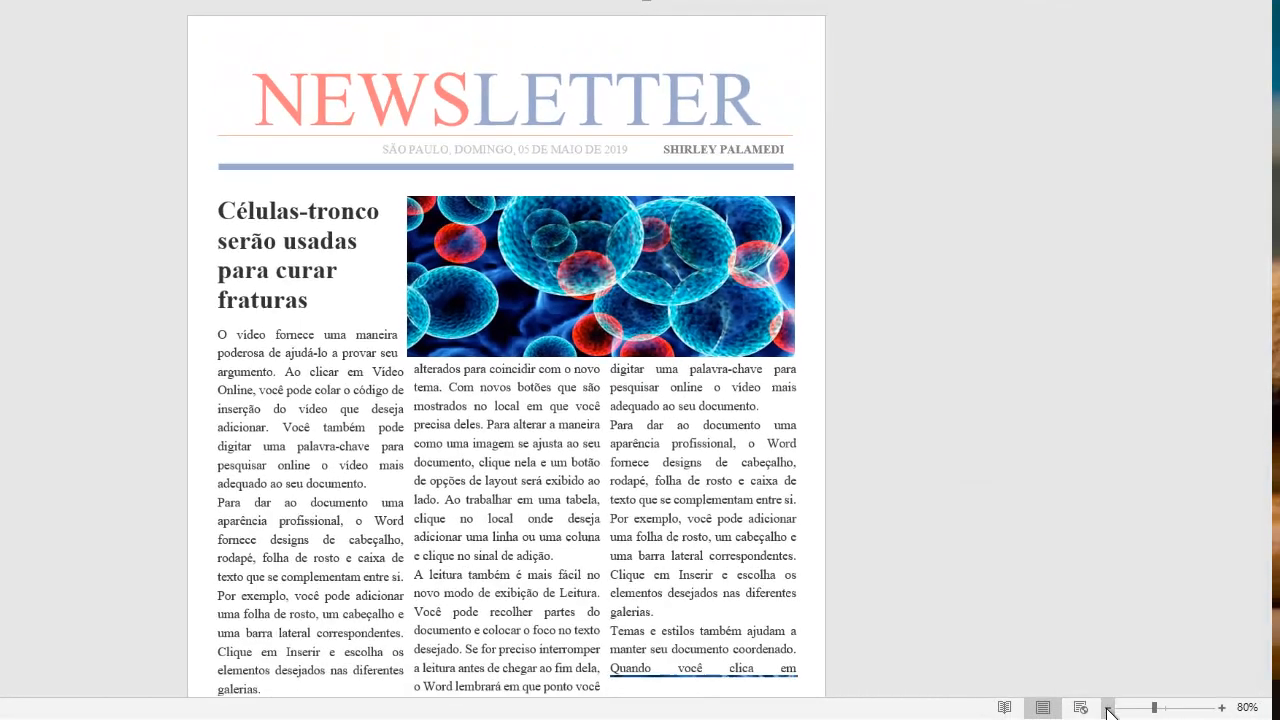
{"action": "left_click", "coordinate": [1107, 707]}
{"action": "left_click", "coordinate": [1107, 707]}
{"action": "left_click", "coordinate": [1107, 707]}
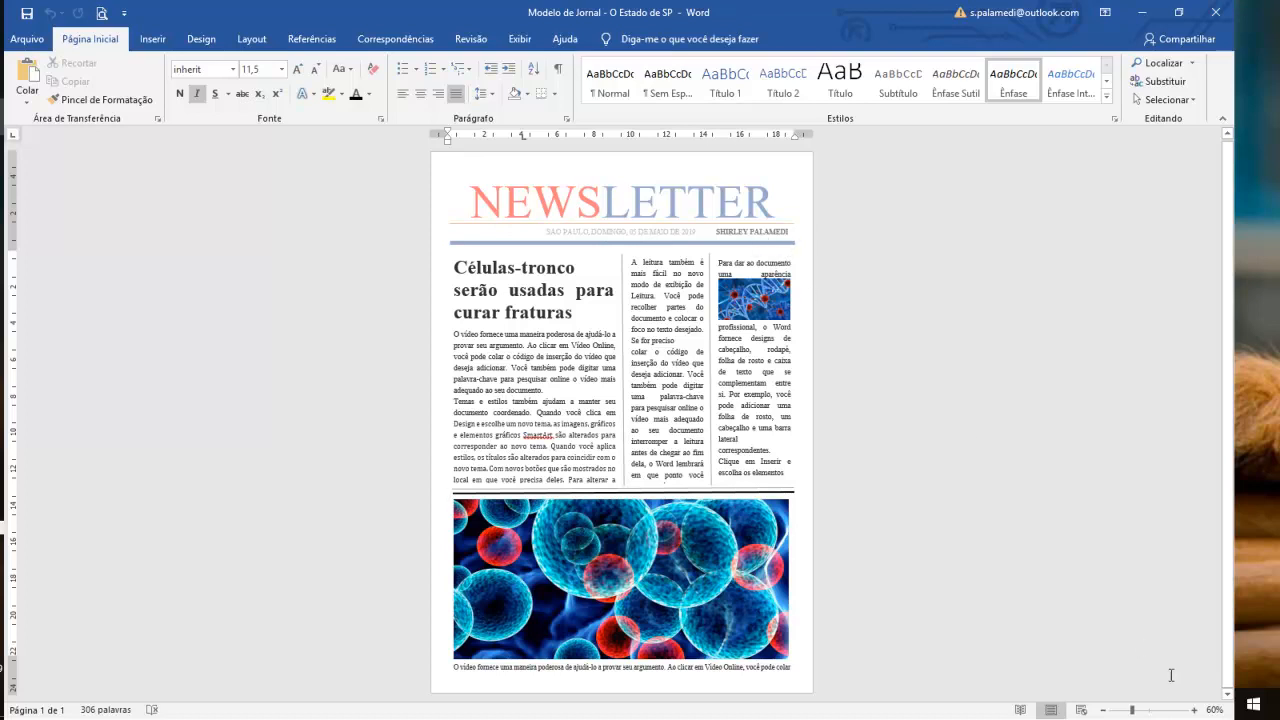
- Examine the separate text boxes that form the headline article, the narrow middle column and the DNA picture column
{"action": "left_click", "coordinate": [1158, 709]}
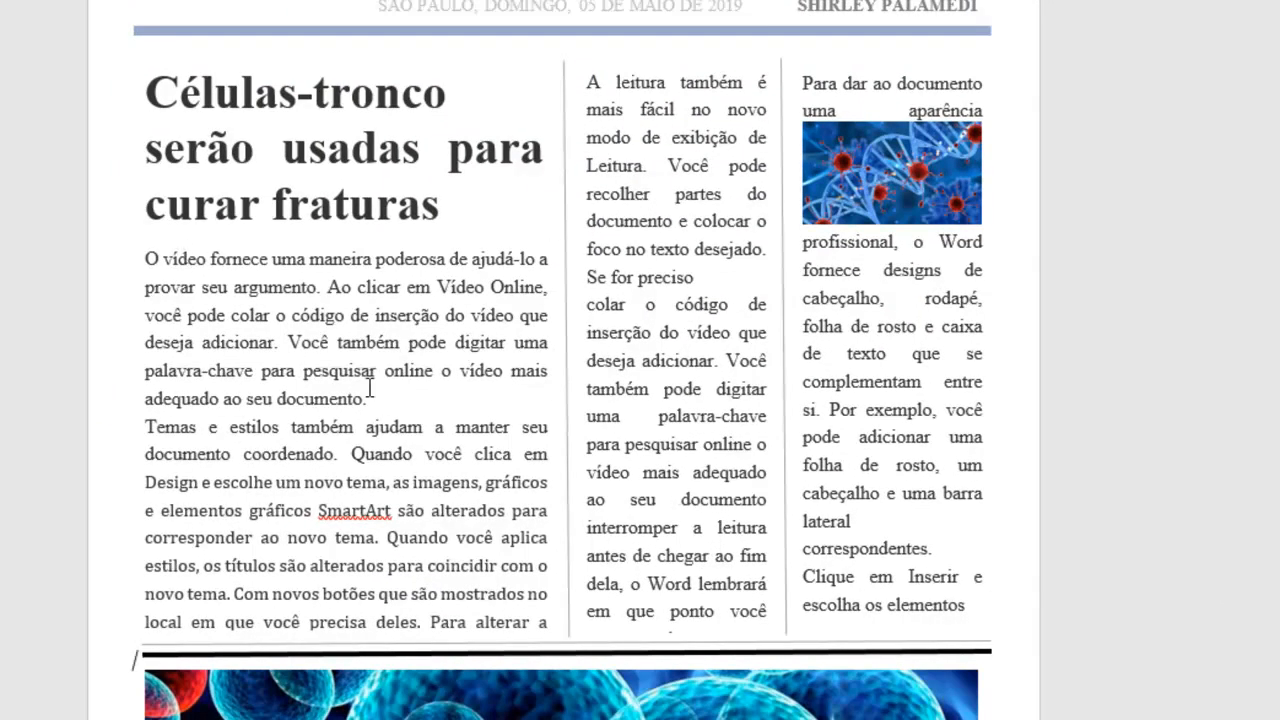
{"action": "left_click", "coordinate": [165, 268]}
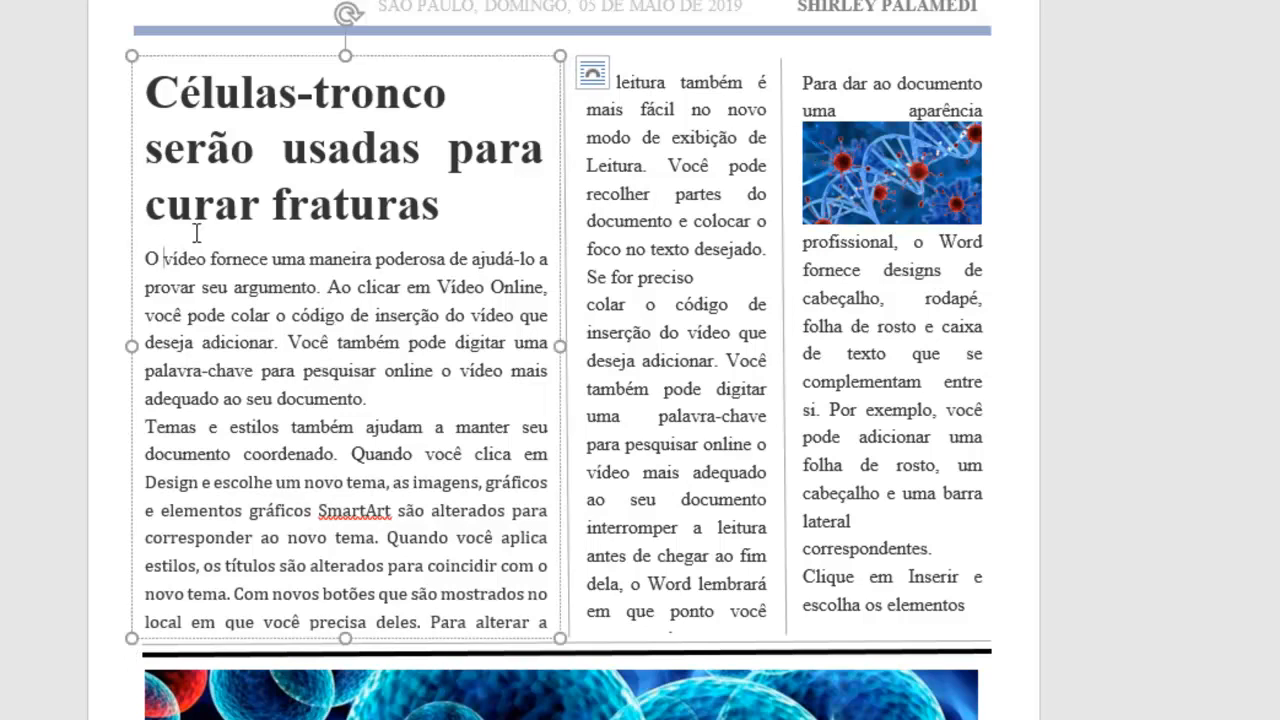
{"action": "left_click", "coordinate": [461, 56]}
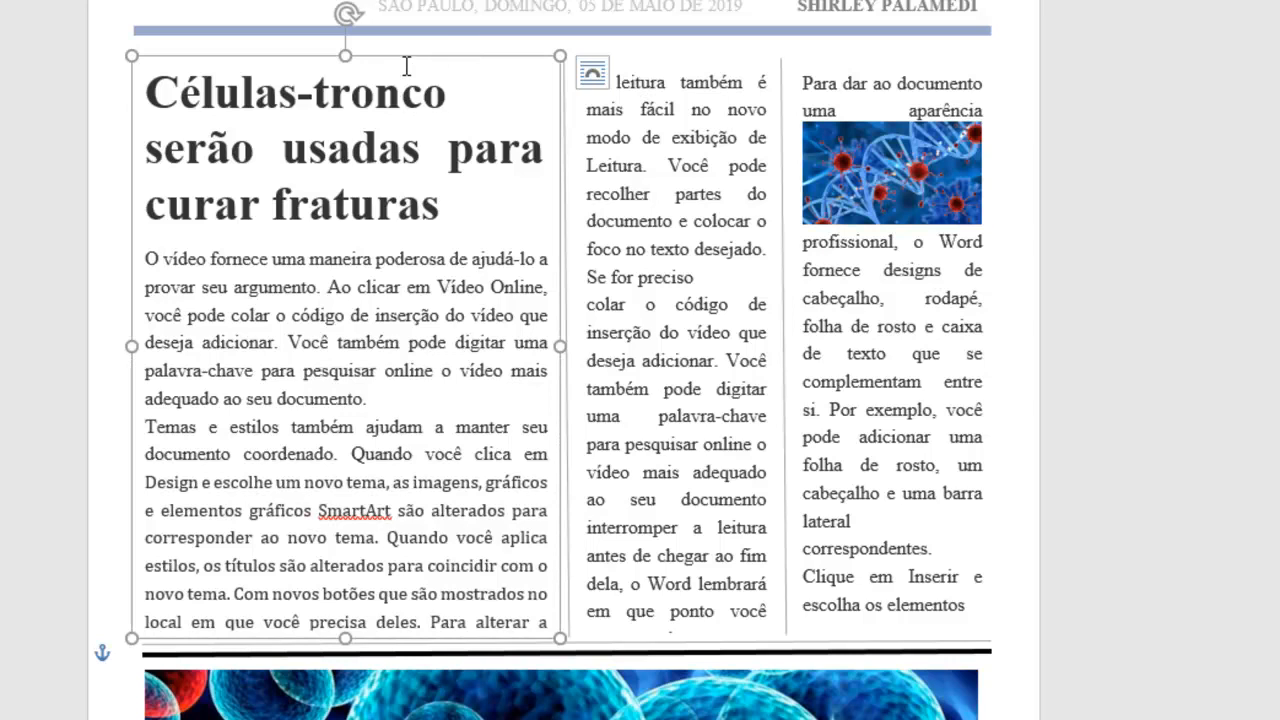
{"action": "left_click", "coordinate": [670, 84]}
{"action": "left_click", "coordinate": [699, 60]}
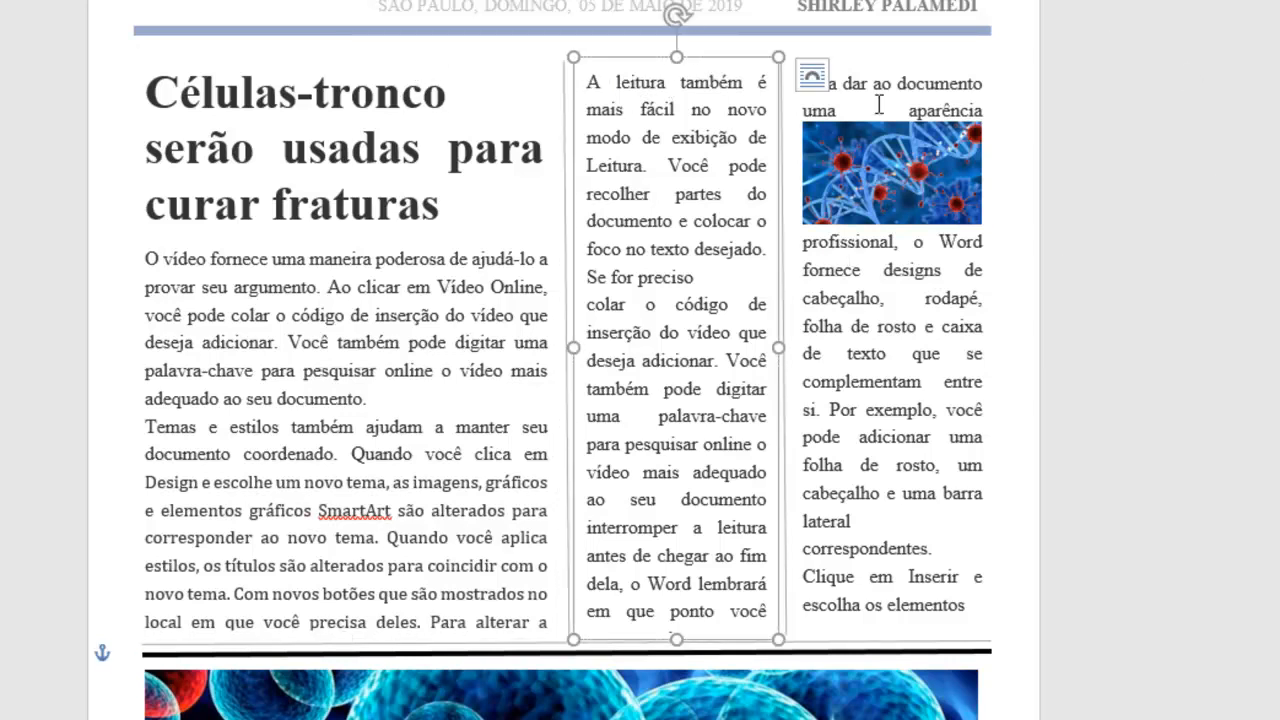
{"action": "left_click", "coordinate": [920, 82]}
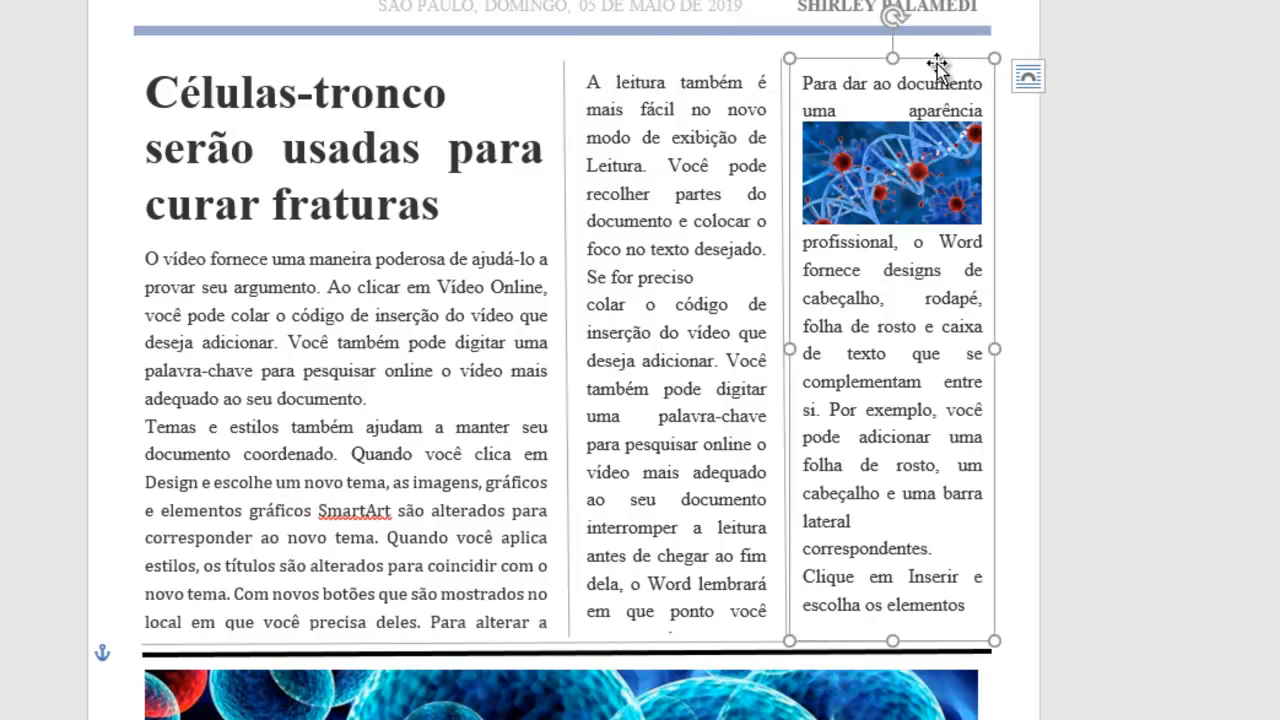
{"action": "left_click", "coordinate": [690, 143]}
{"action": "left_click", "coordinate": [453, 120]}
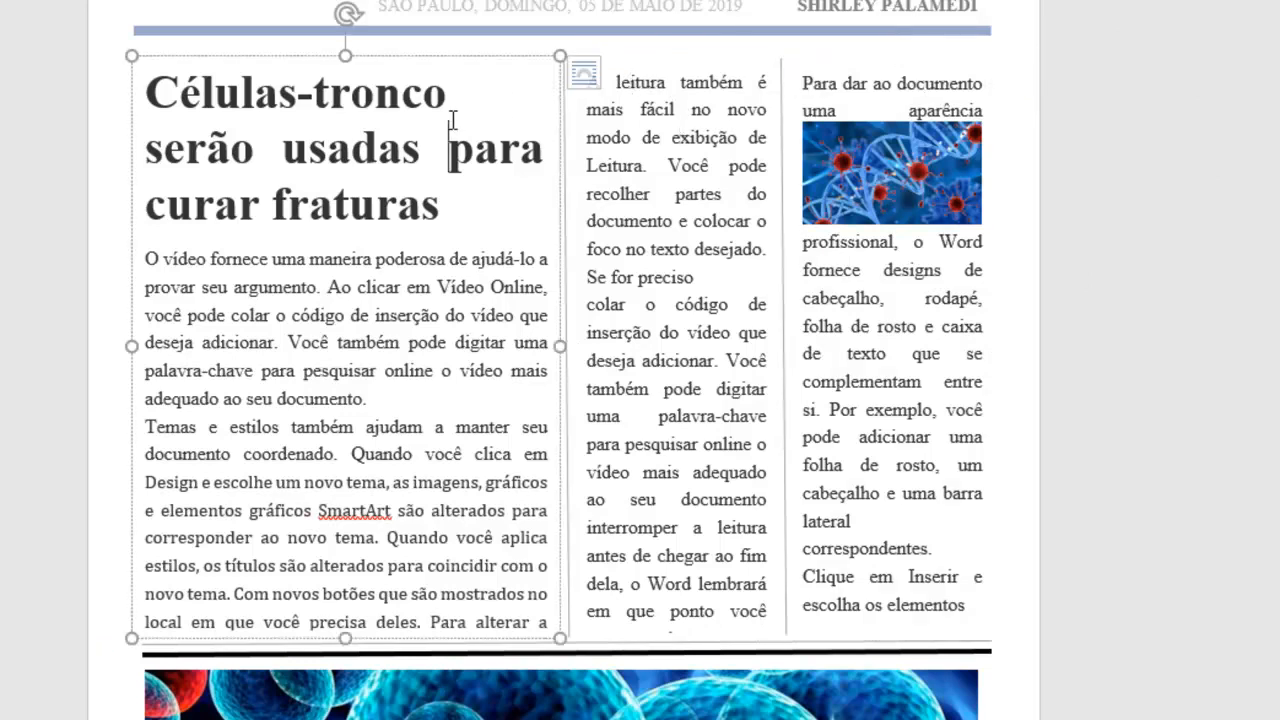
{"action": "left_click", "coordinate": [523, 57]}
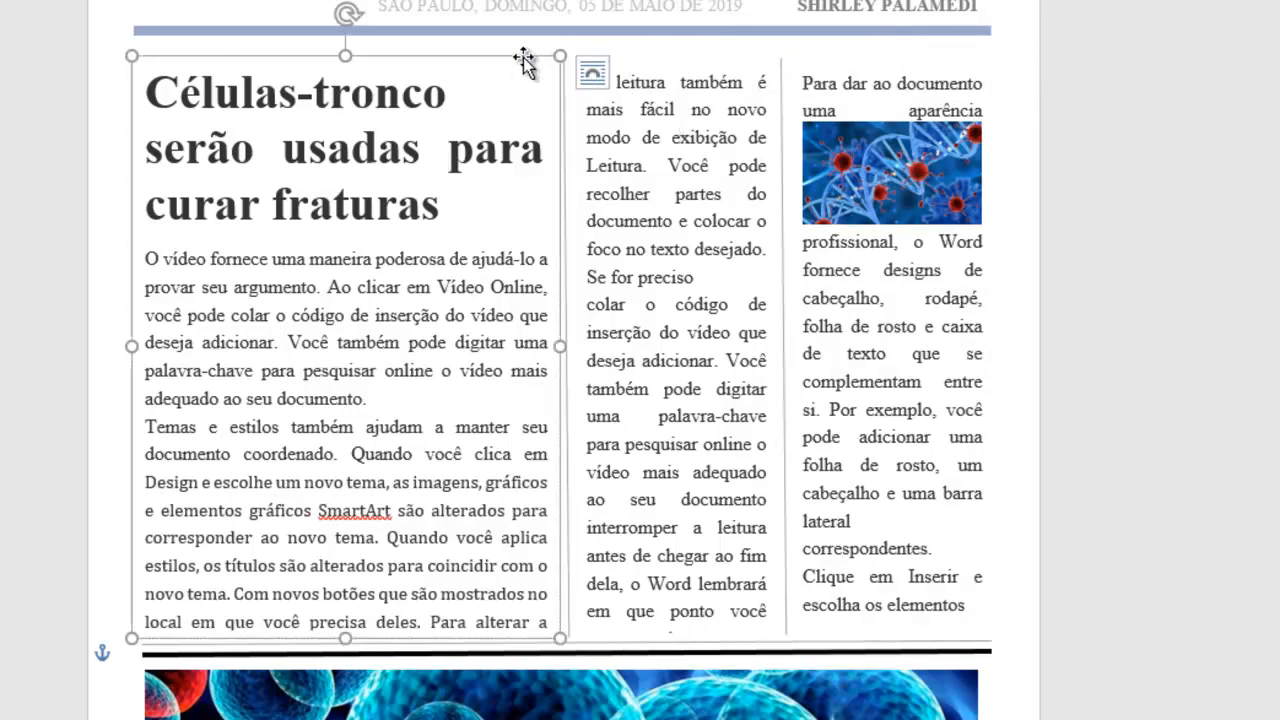
{"action": "left_click", "coordinate": [663, 72]}
{"action": "left_click", "coordinate": [841, 82]}
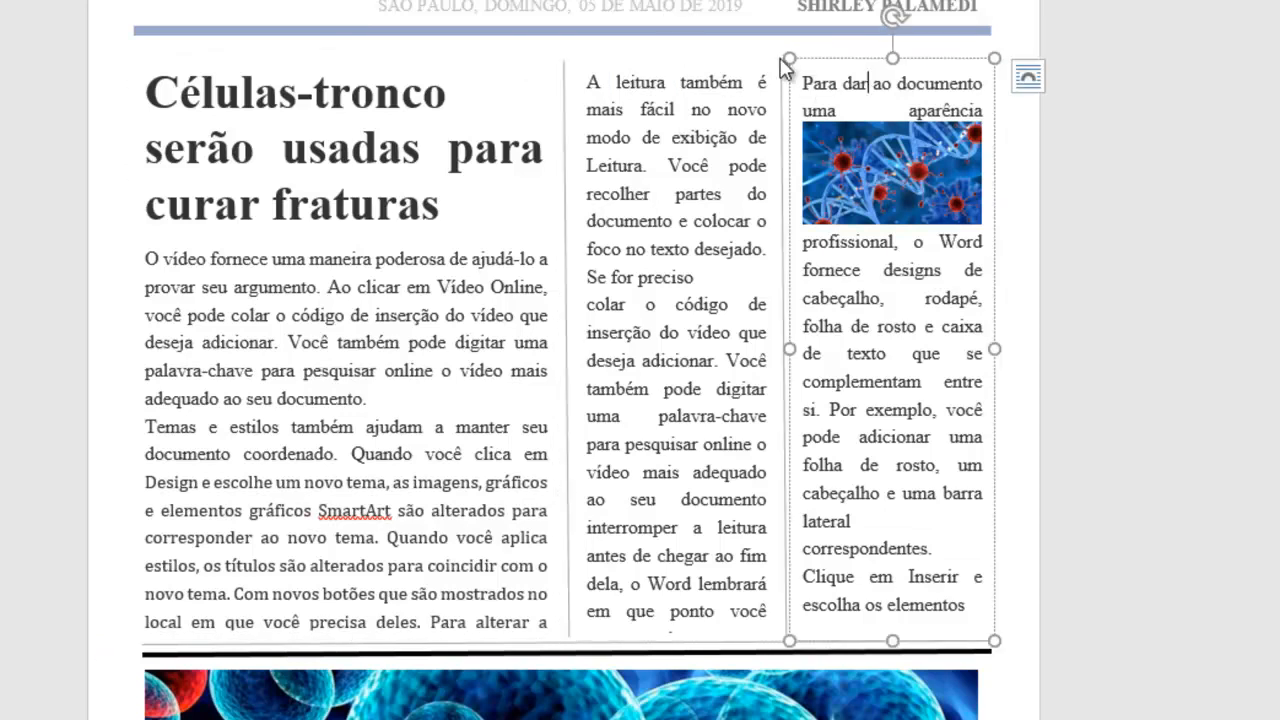
{"action": "left_click", "coordinate": [457, 104]}
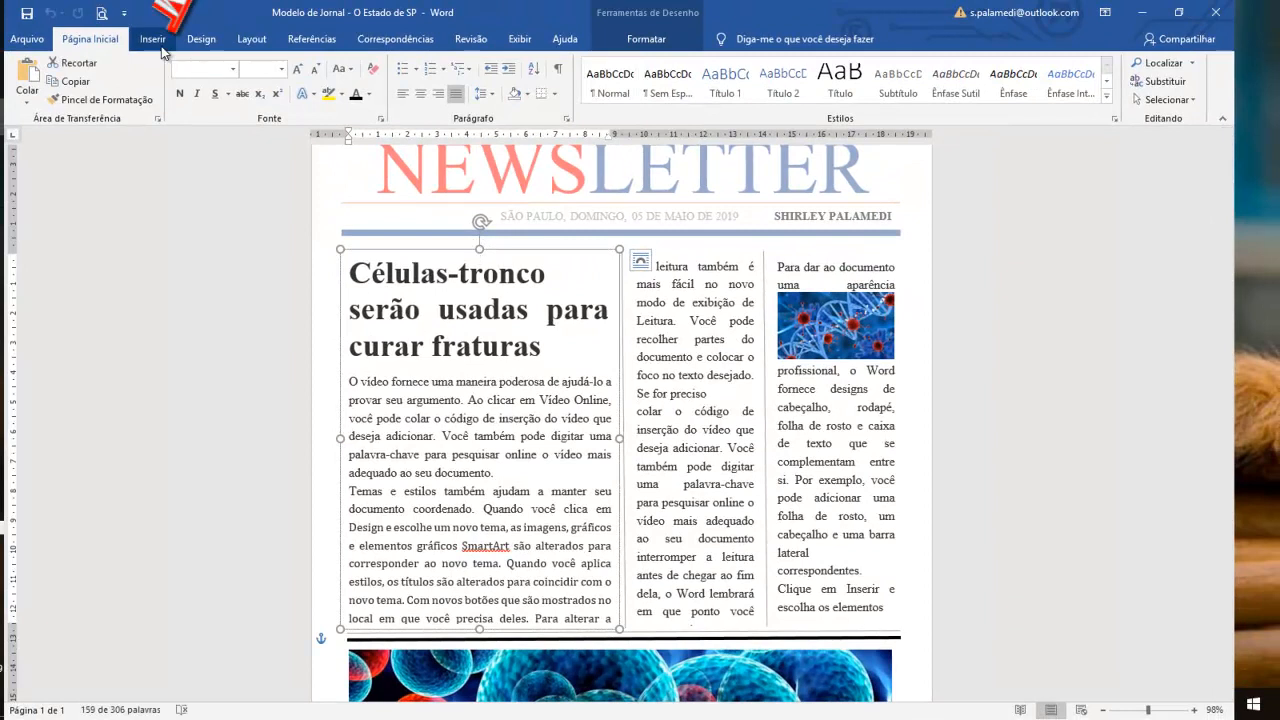
- Try inserting a Caixa de Texto Simples text box, place it over the article headline, and delete it
{"action": "left_click", "coordinate": [158, 40]}
{"action": "left_click", "coordinate": [850, 99]}
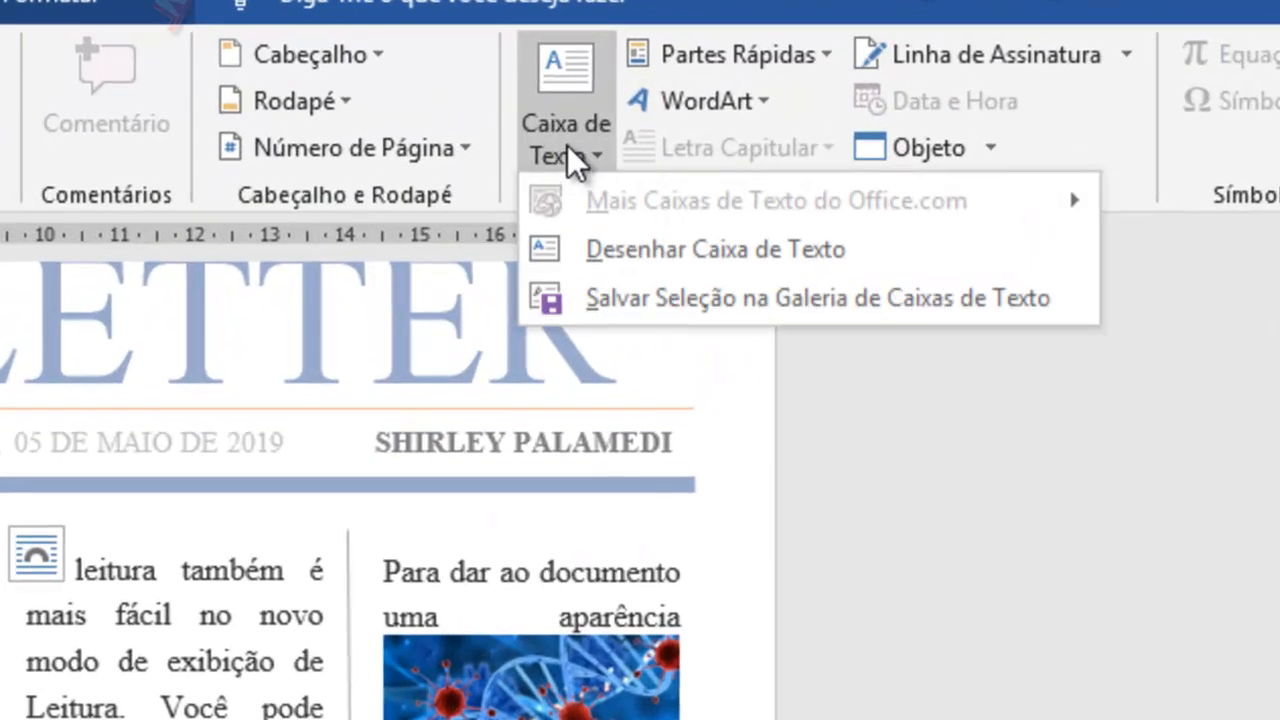
{"action": "left_click", "coordinate": [105, 681]}
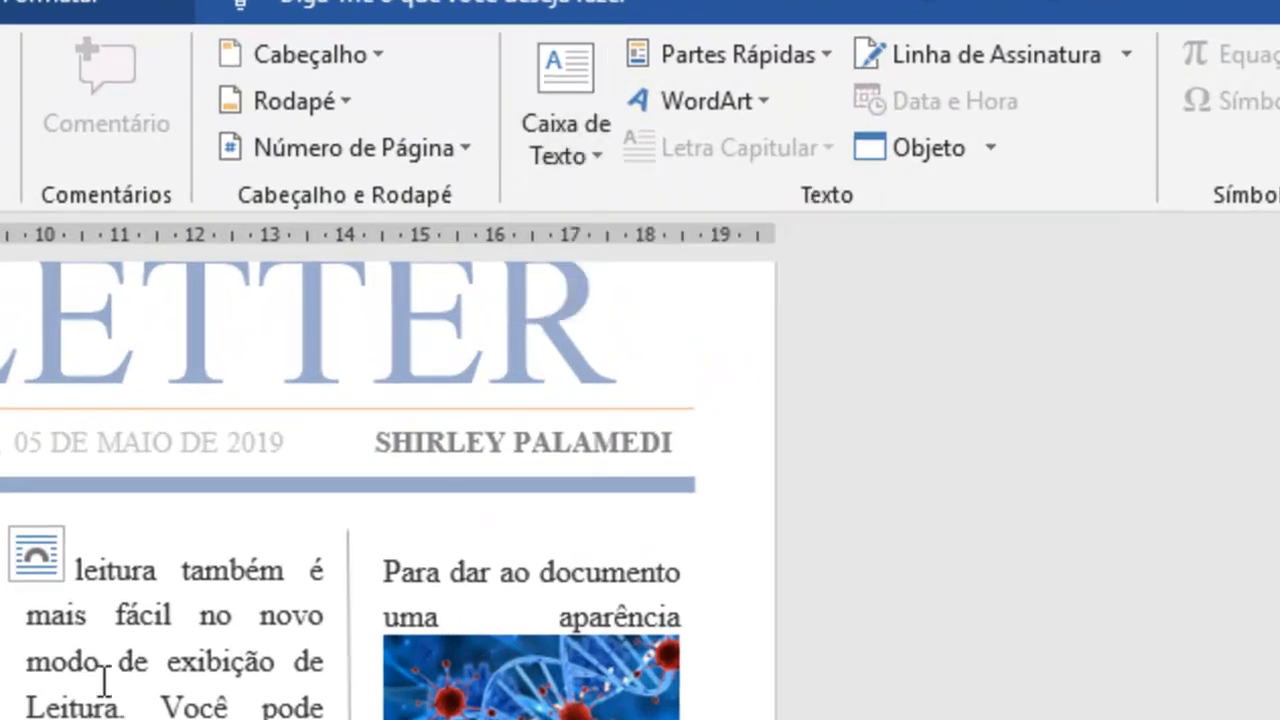
{"action": "left_click", "coordinate": [119, 517]}
{"action": "left_click", "coordinate": [567, 98]}
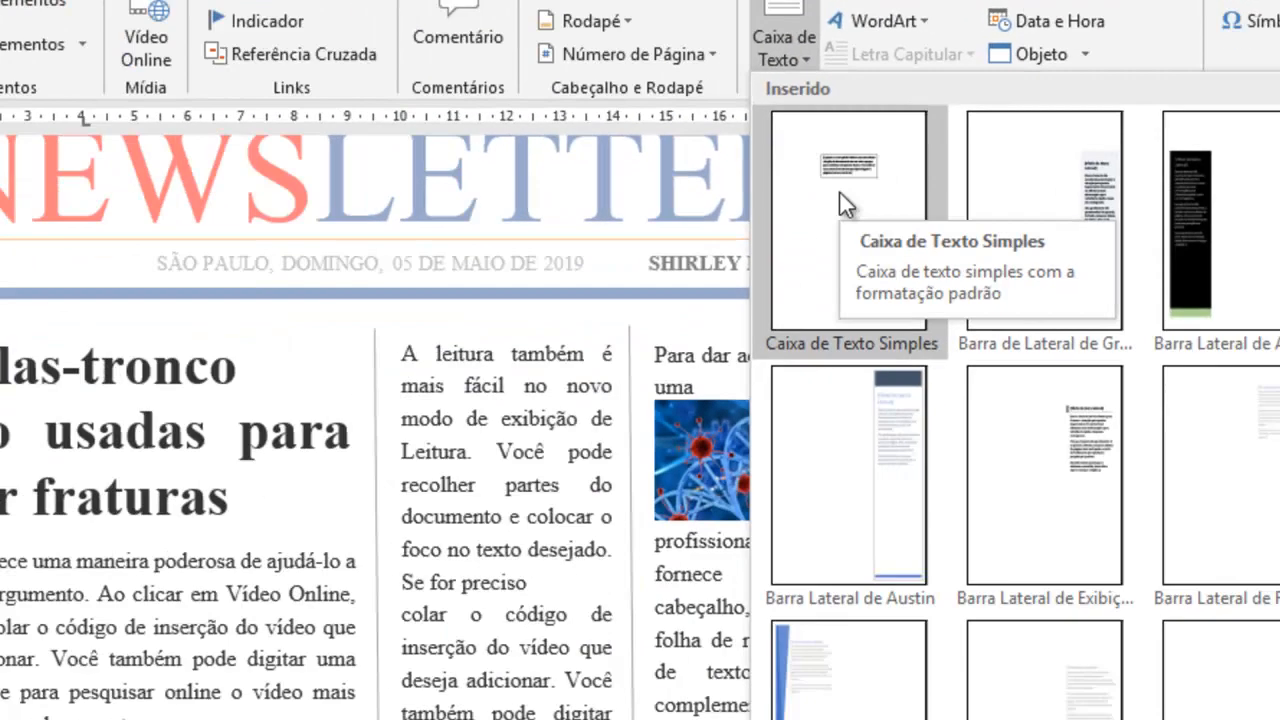
{"action": "left_click", "coordinate": [644, 345]}
{"action": "left_click_drag", "start_coordinate": [734, 181], "coordinate": [540, 184]}
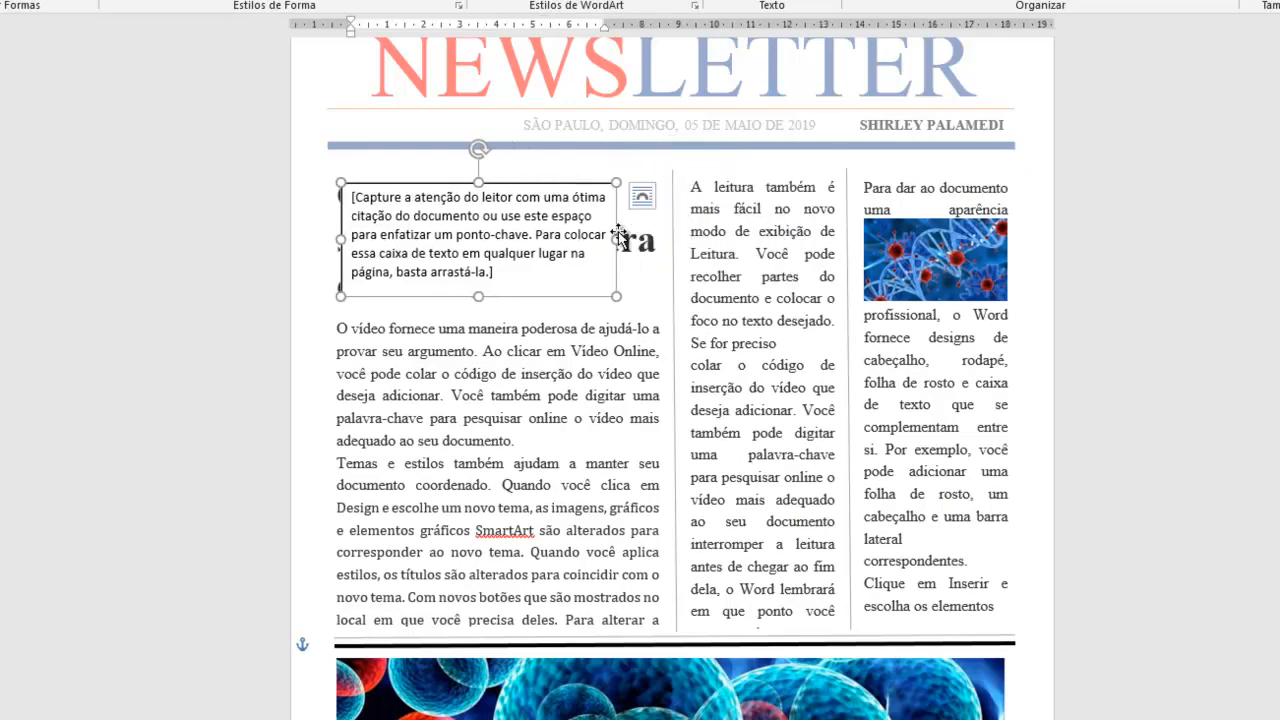
{"action": "key", "text": "Delete"}
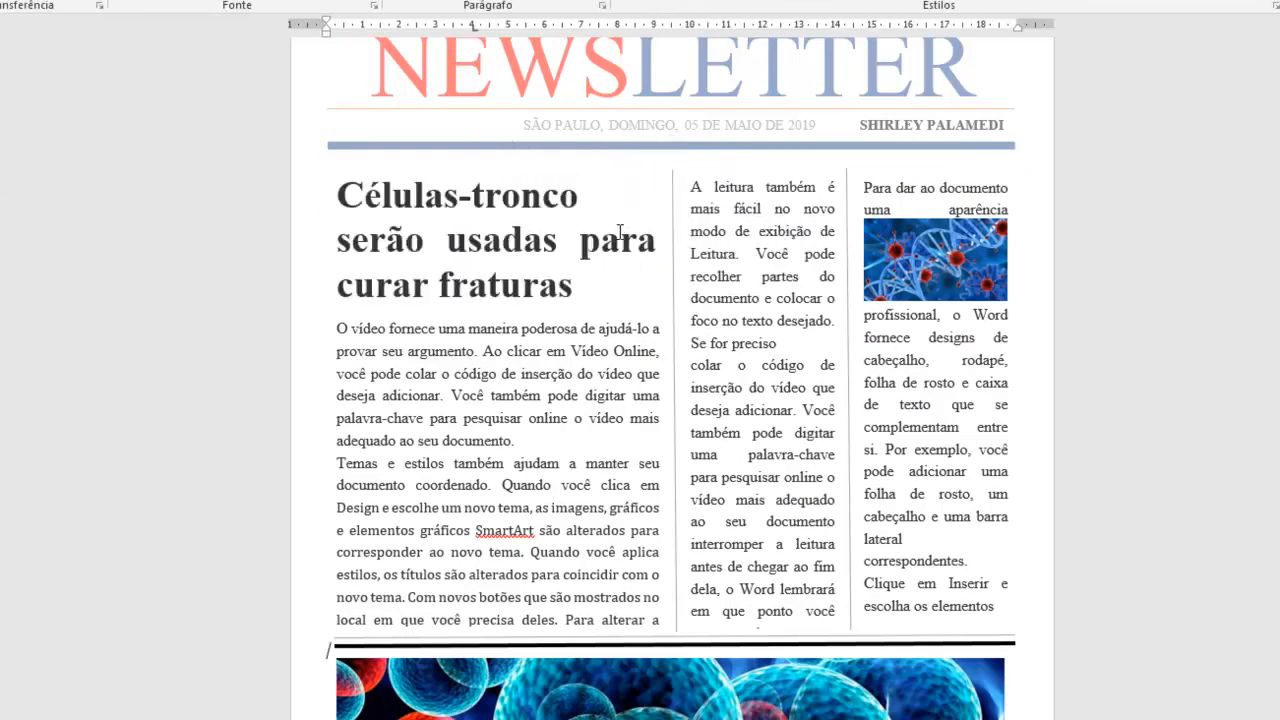
- Inspect the frames of the middle column's text box and the DNA picture column's text box
{"action": "left_click", "coordinate": [673, 492]}
{"action": "left_click", "coordinate": [803, 315]}
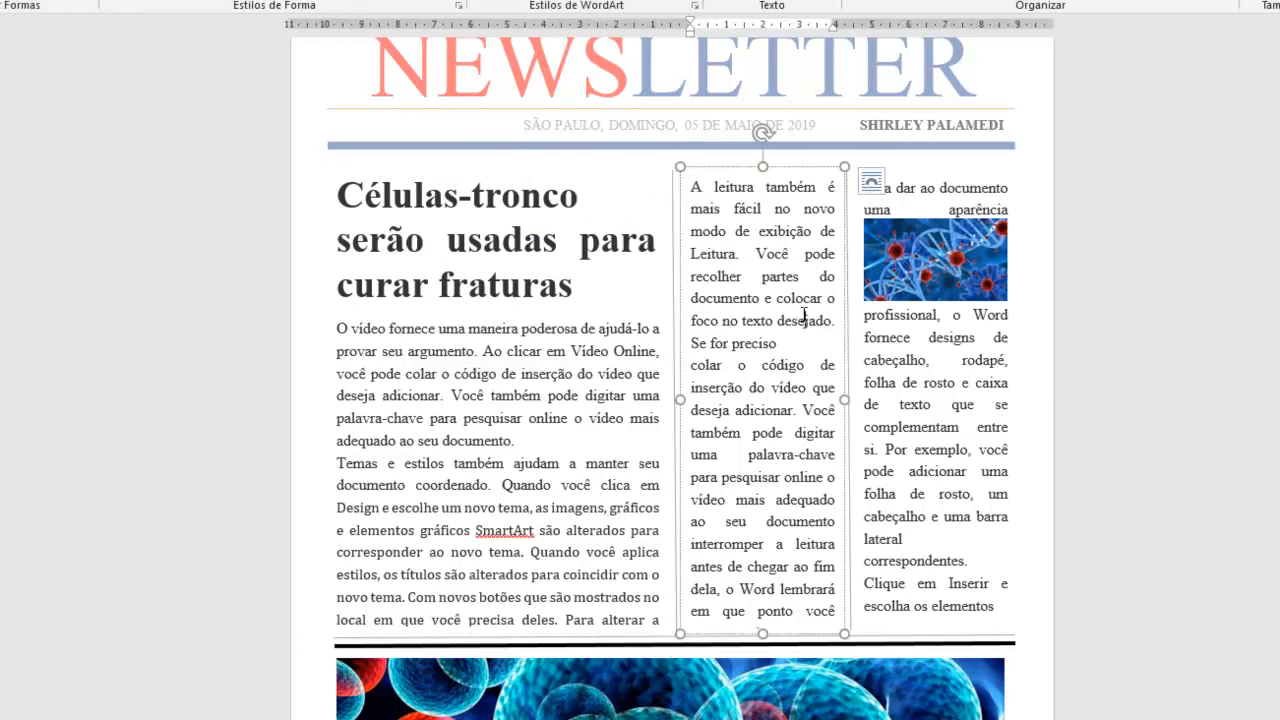
{"action": "left_click", "coordinate": [942, 420]}
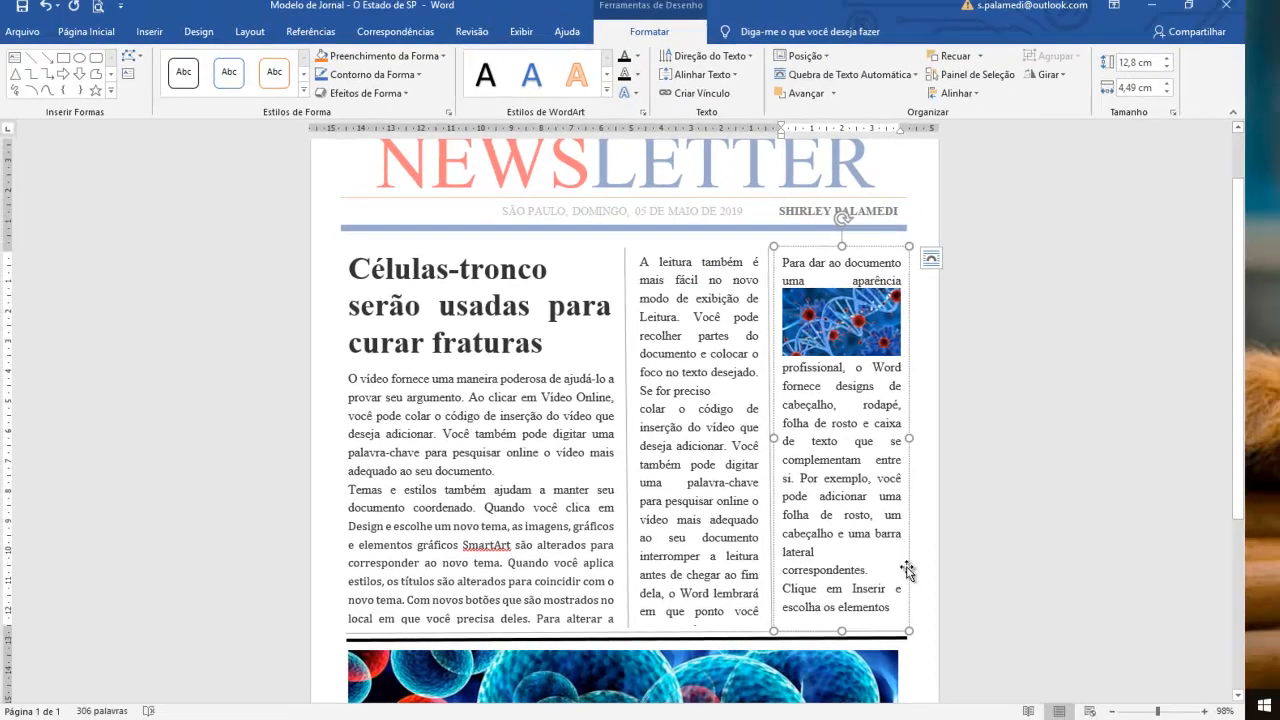
- Examine the large cell picture below the thick black line and the line of text under it
{"action": "scroll", "coordinate": [1016, 558], "scroll_direction": "down", "scroll_amount": 3}
{"action": "scroll", "coordinate": [901, 568], "scroll_direction": "down", "scroll_amount": 2}
{"action": "left_click", "coordinate": [589, 476]}
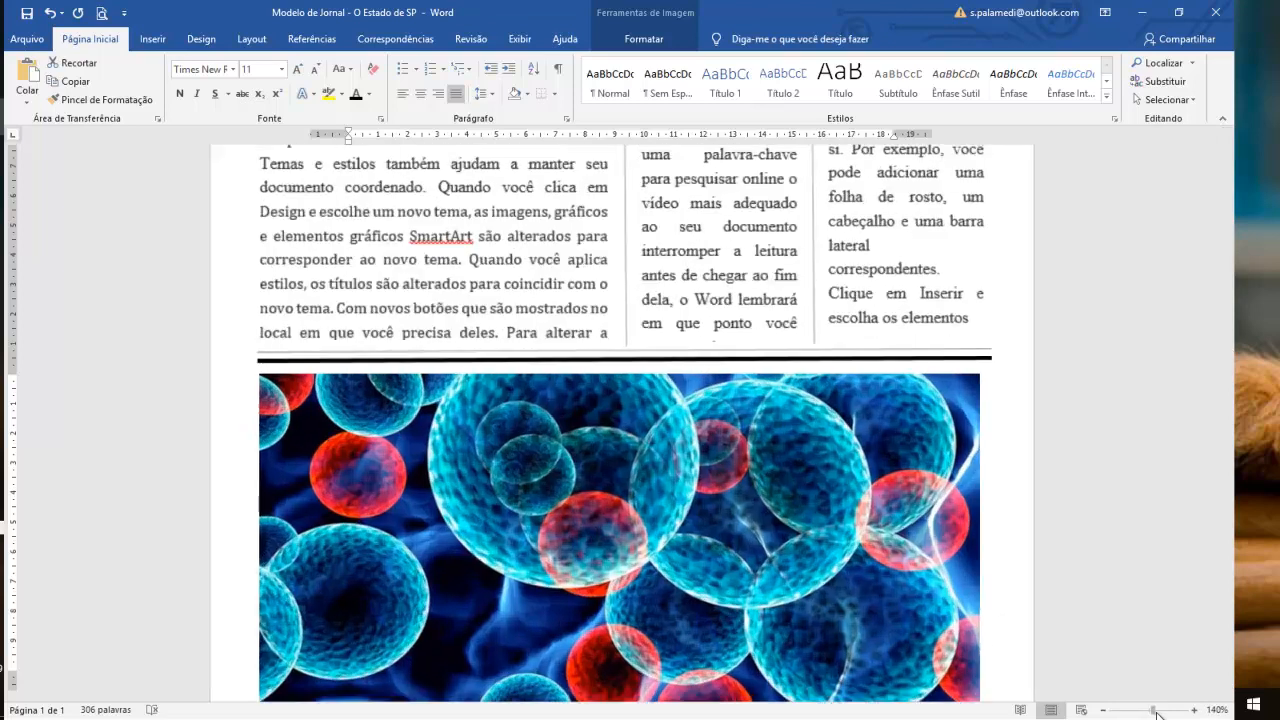
{"action": "left_click_drag", "start_coordinate": [1148, 711], "coordinate": [1155, 713]}
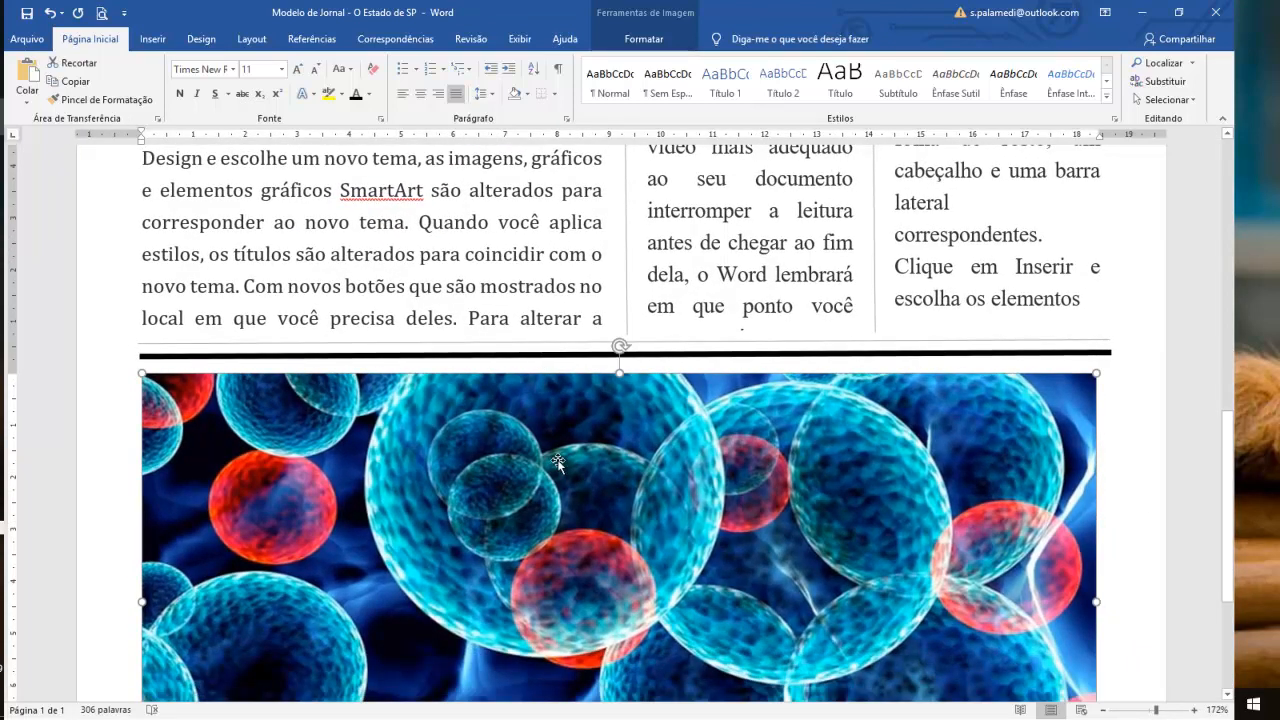
{"action": "scroll", "coordinate": [557, 460], "scroll_direction": "down", "scroll_amount": 4}
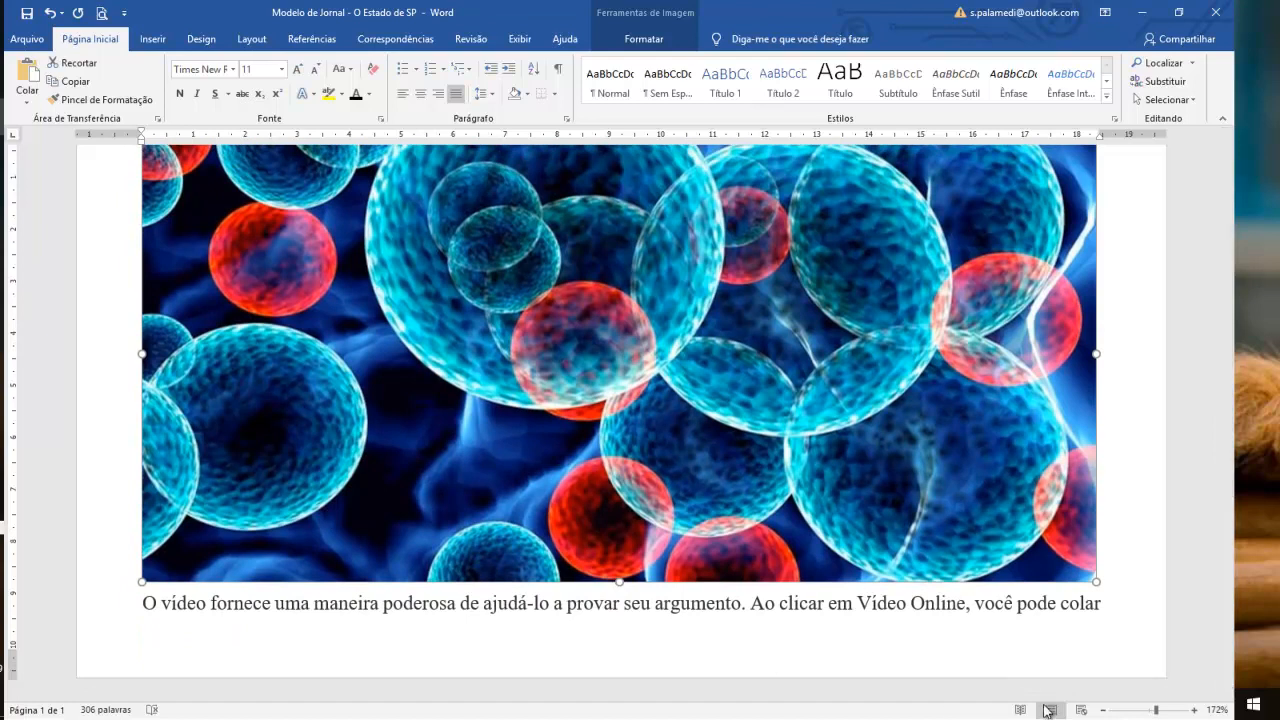
{"action": "left_click", "coordinate": [1104, 710]}
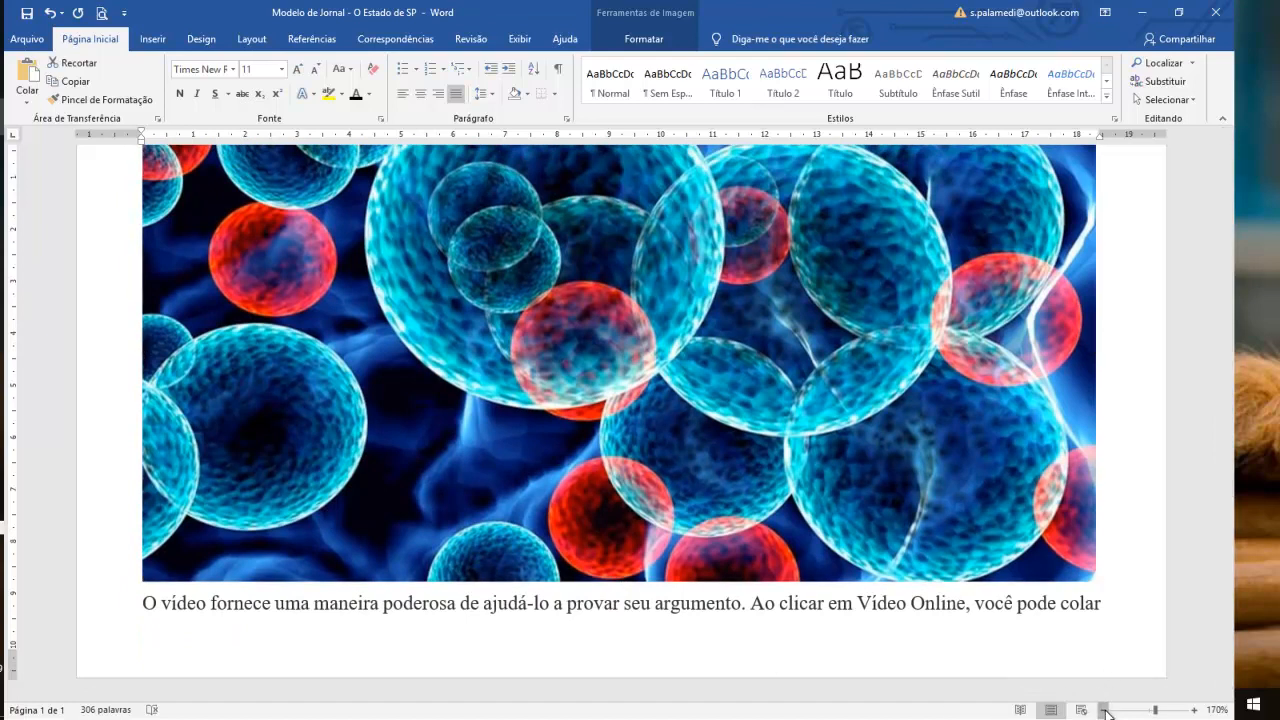
{"action": "left_click", "coordinate": [1104, 710]}
{"action": "left_click", "coordinate": [1104, 710]}
{"action": "left_click", "coordinate": [1104, 710]}
{"action": "left_click", "coordinate": [1104, 710]}
{"action": "left_click", "coordinate": [1104, 710]}
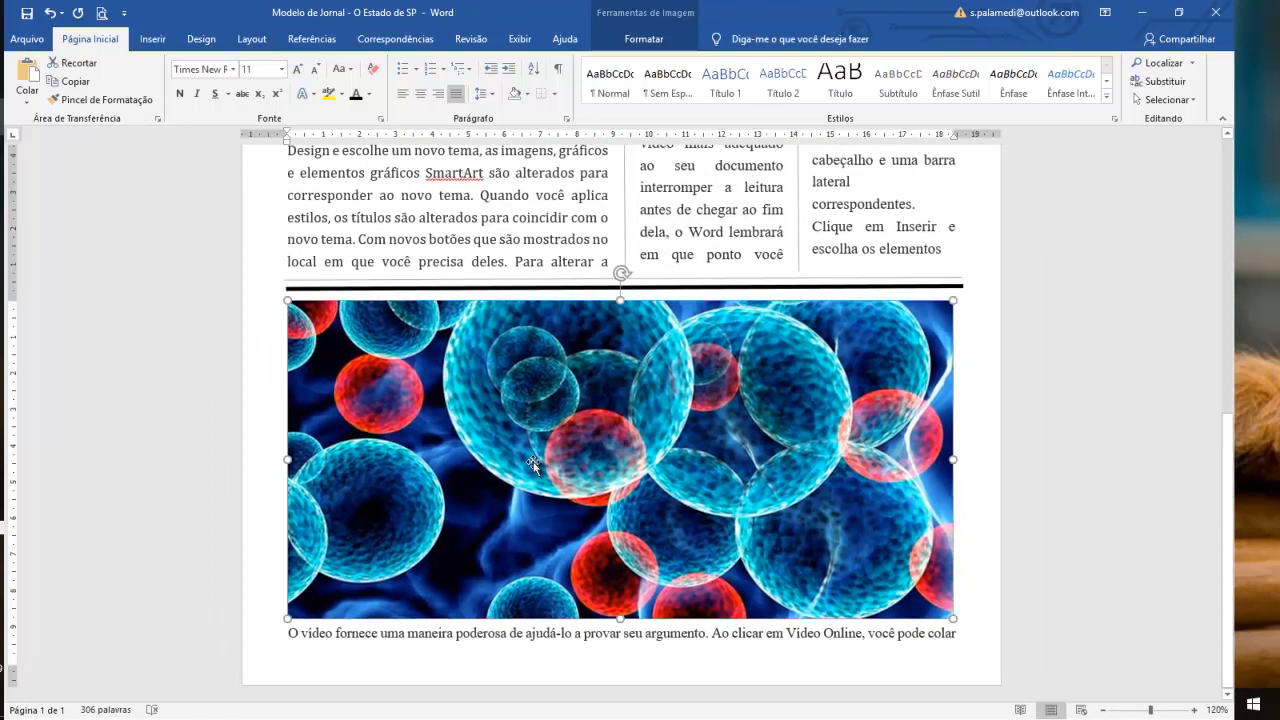
- View the O Estado de S. Paulo front page in Photos, and switch back to Word with the Modelo de Jornal - 3 document
{"action": "mouse_move", "coordinate": [5, 342]}
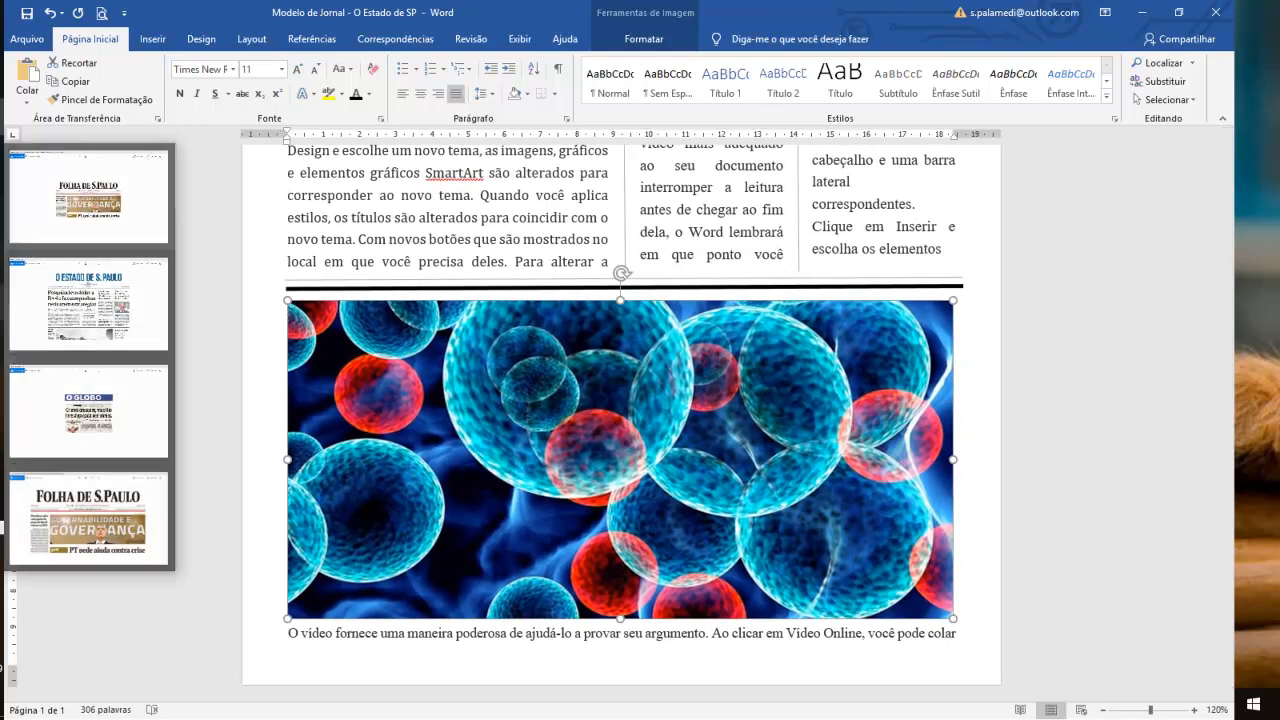
{"action": "left_click", "coordinate": [64, 306]}
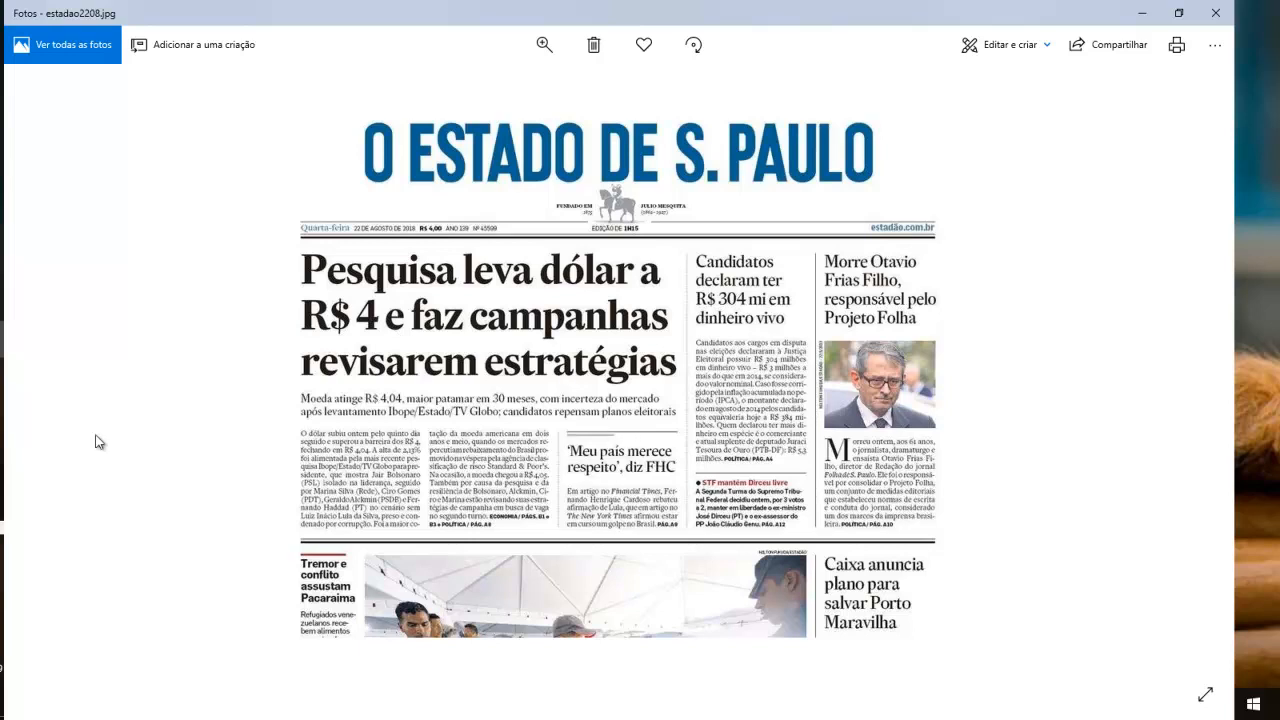
{"action": "key", "text": "alt+Tab"}
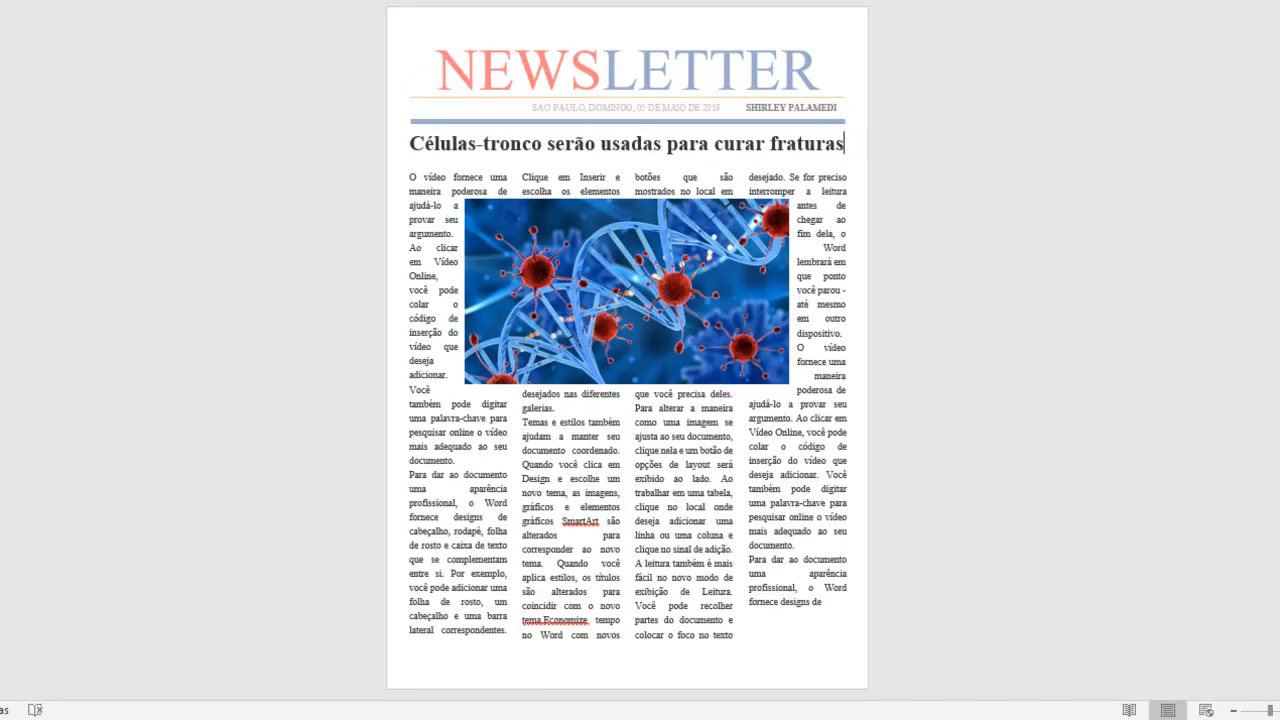
{"action": "left_click_drag", "start_coordinate": [1270, 710], "coordinate": [1279, 710]}
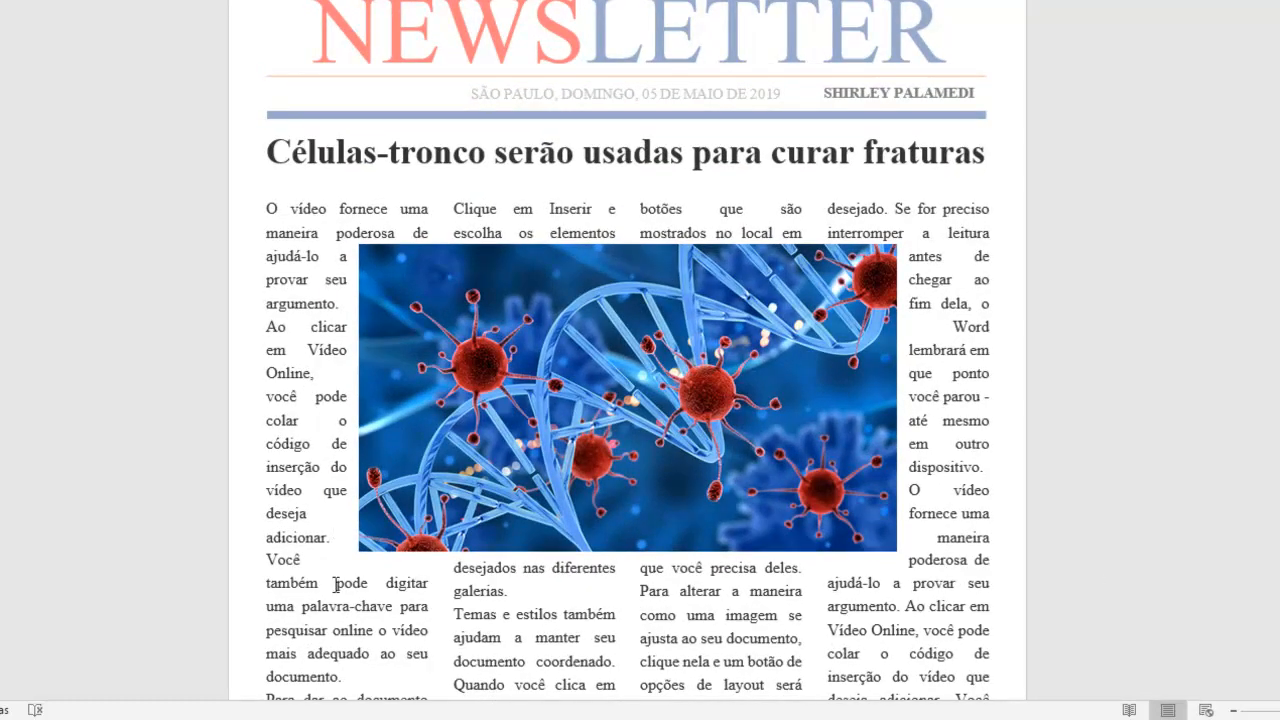
- Show the DNA picture's layout options and shrink the picture slightly from its upper-left corner
{"action": "left_click", "coordinate": [773, 330]}
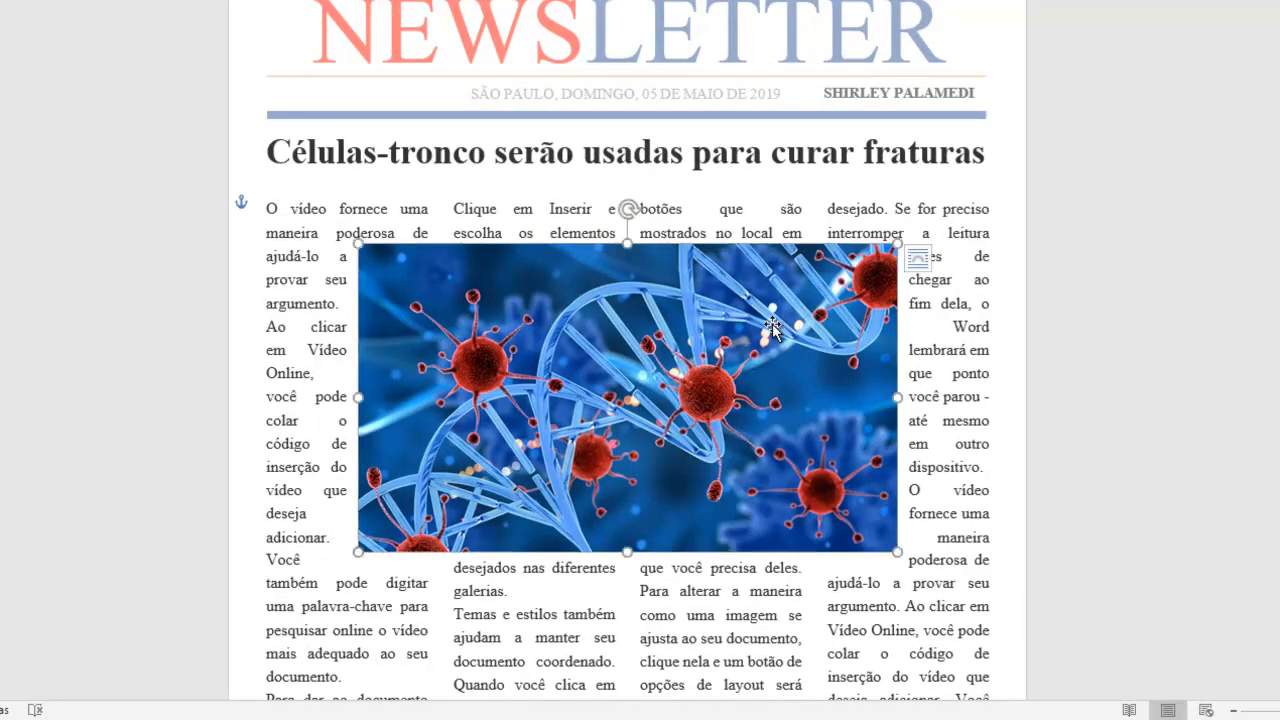
{"action": "left_click", "coordinate": [922, 258]}
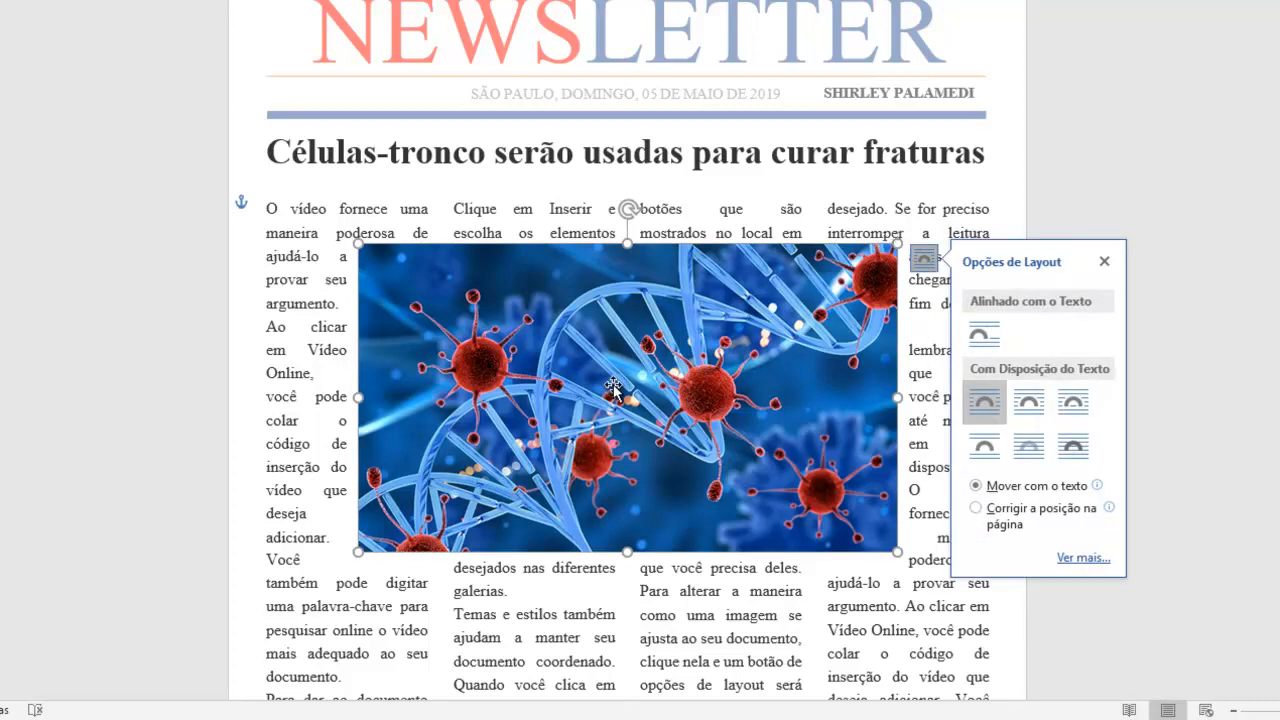
{"action": "mouse_move", "coordinate": [356, 243]}
{"action": "left_mouse_down"}
{"action": "mouse_move", "coordinate": [431, 285]}
{"action": "mouse_move", "coordinate": [362, 246]}
{"action": "mouse_move", "coordinate": [375, 259]}
{"action": "left_mouse_up"}
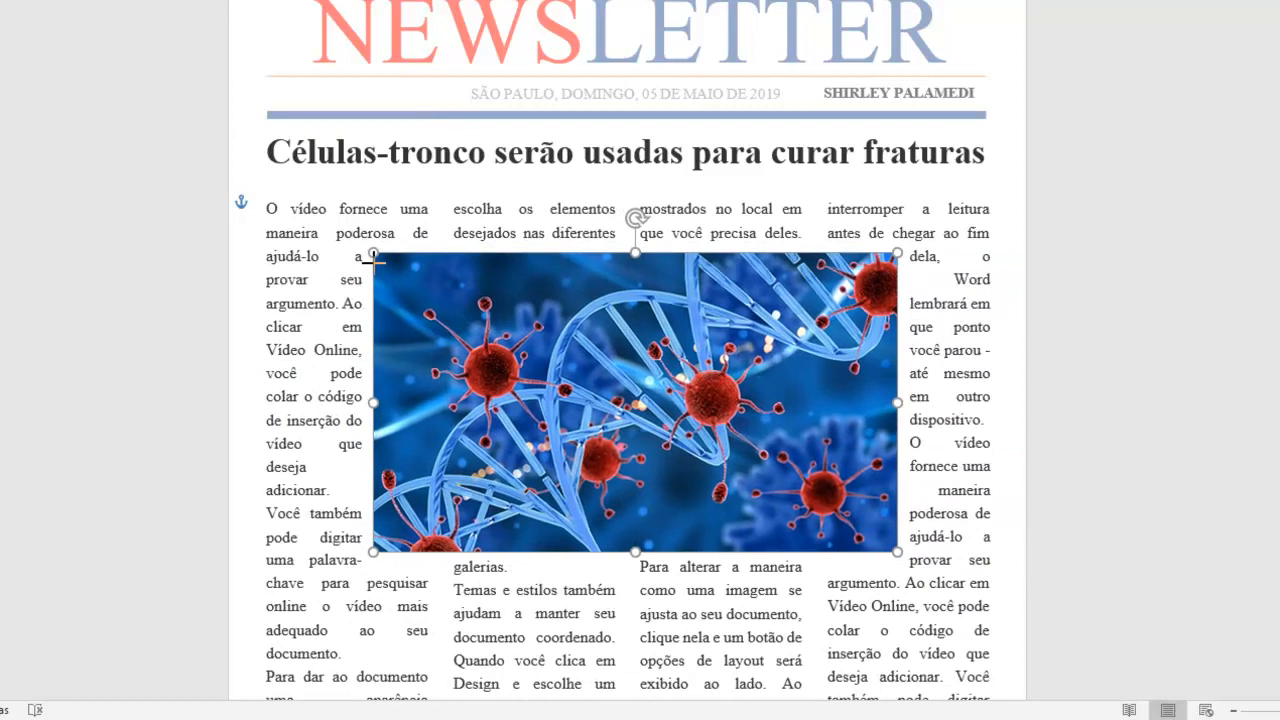
- Try a three-column layout on the headline section, and return it to a single column
{"action": "left_click", "coordinate": [347, 151]}
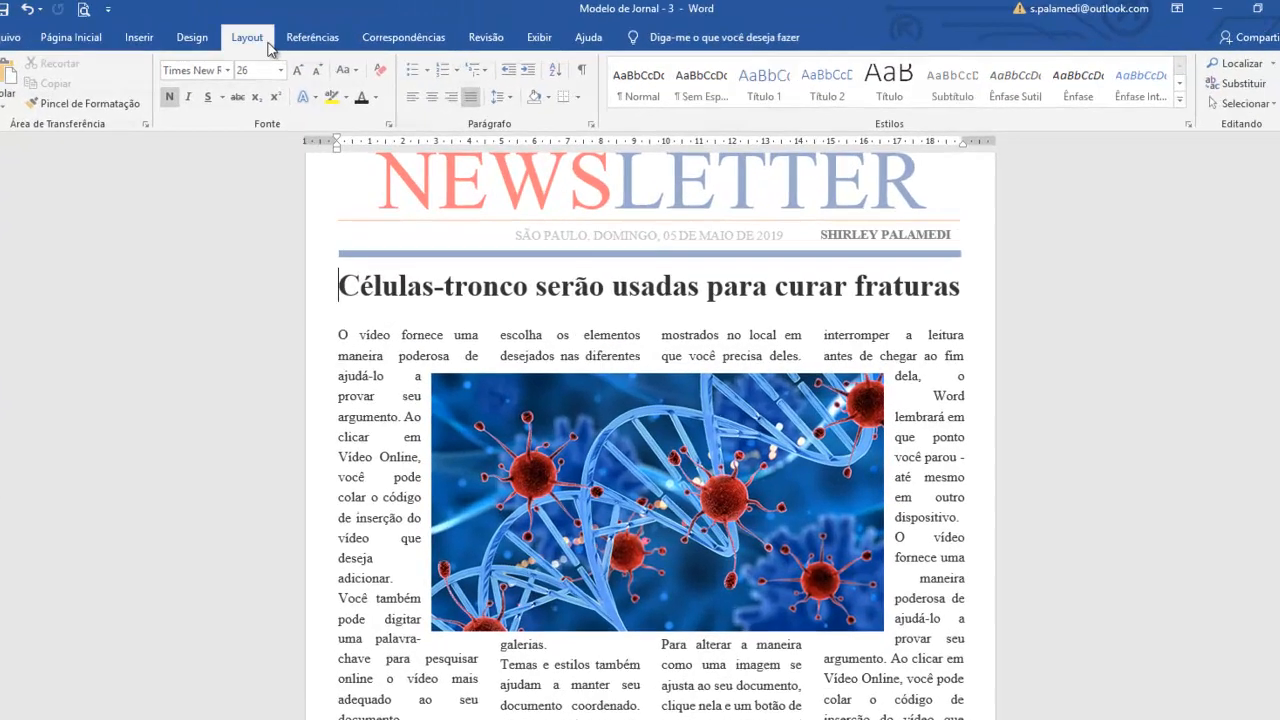
{"action": "left_click", "coordinate": [249, 34]}
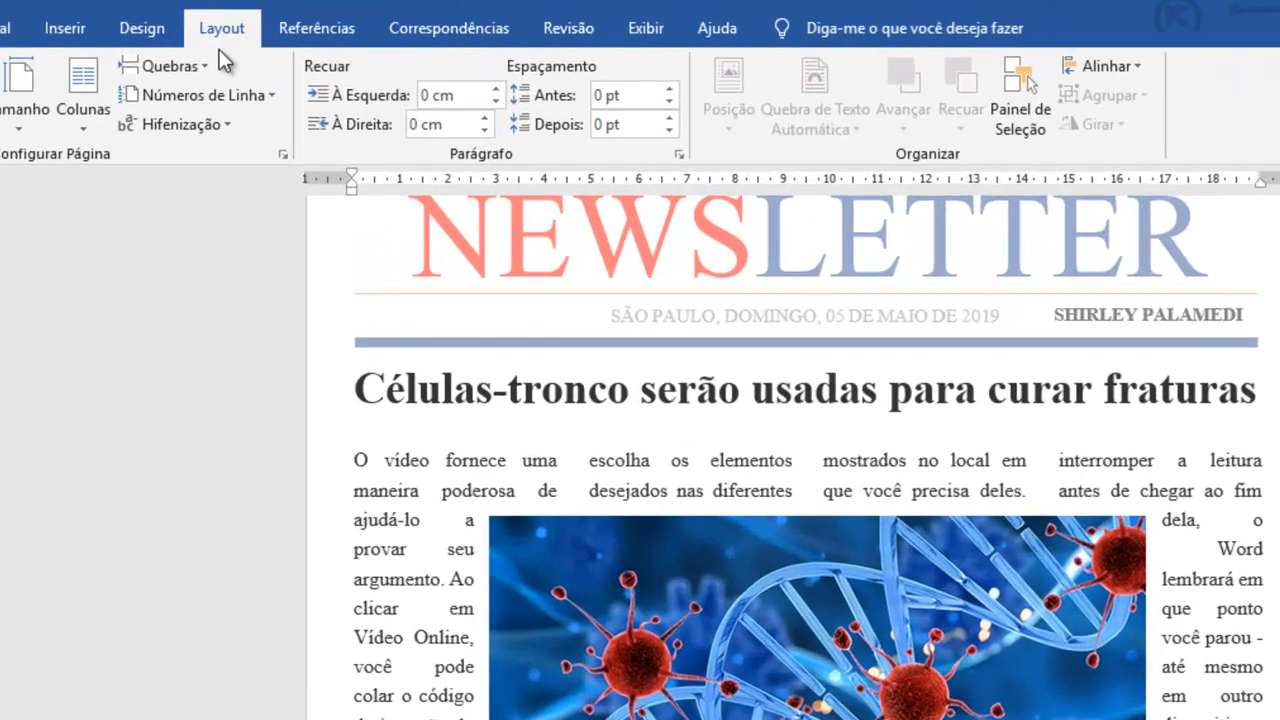
{"action": "left_click", "coordinate": [91, 128]}
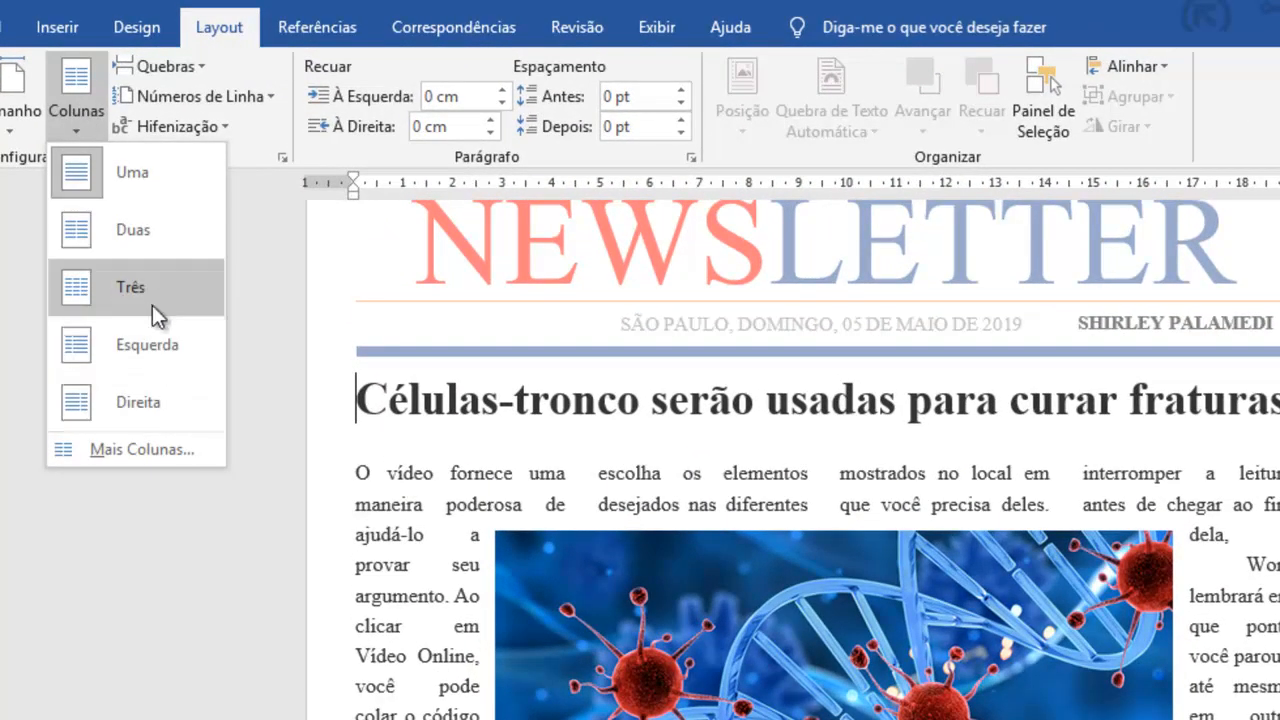
{"action": "left_click", "coordinate": [131, 287]}
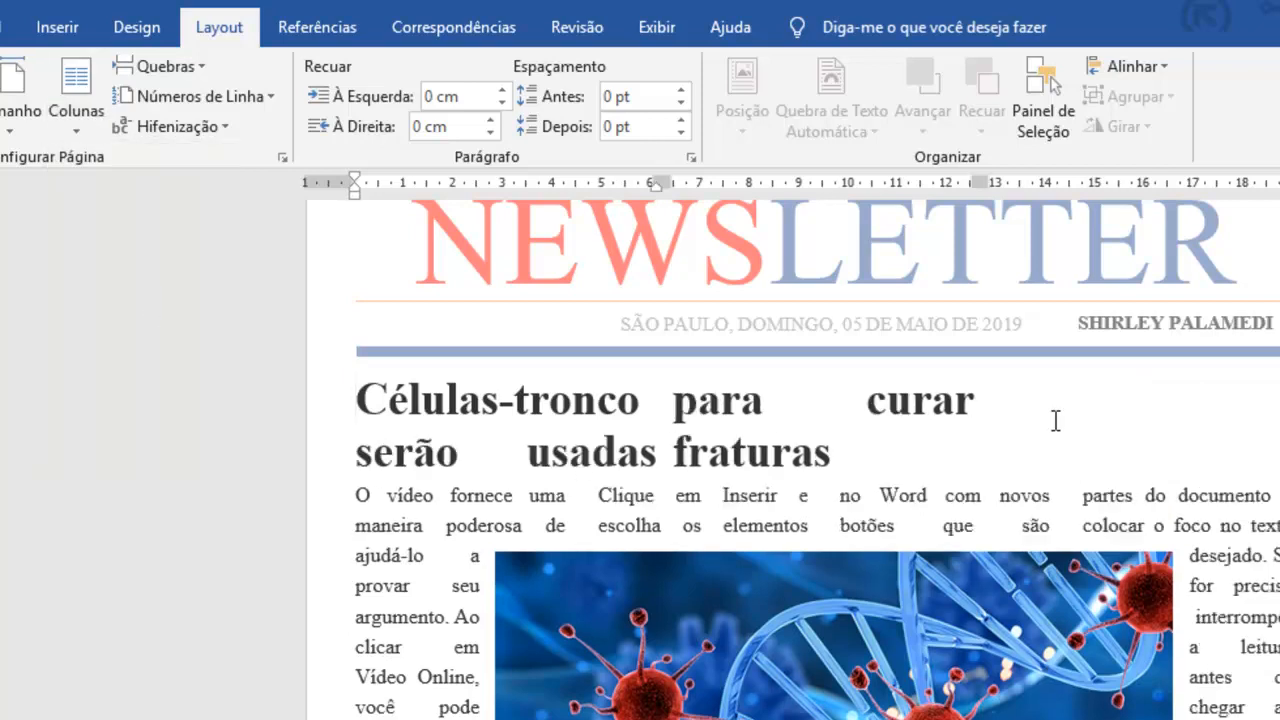
{"action": "left_click", "coordinate": [66, 126]}
{"action": "left_click", "coordinate": [80, 178]}
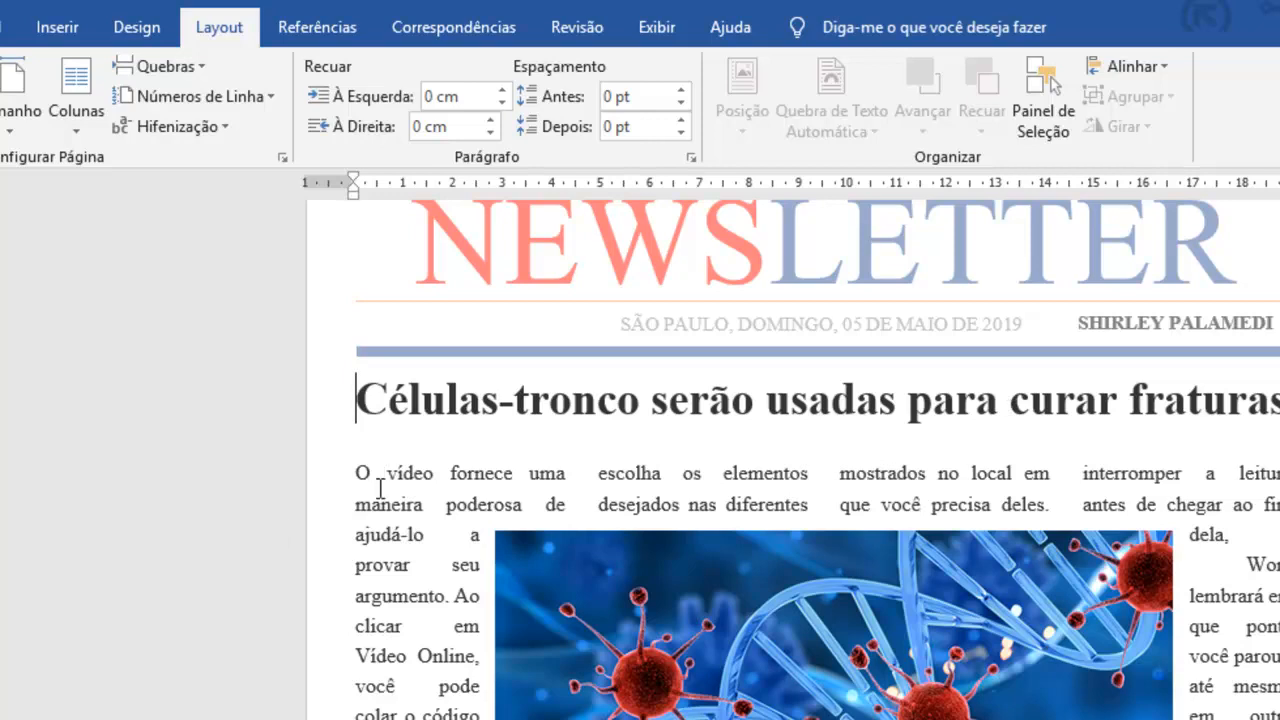
- Check the column count, width and spacing settings of the body text section below the headline
{"action": "left_click", "coordinate": [372, 498]}
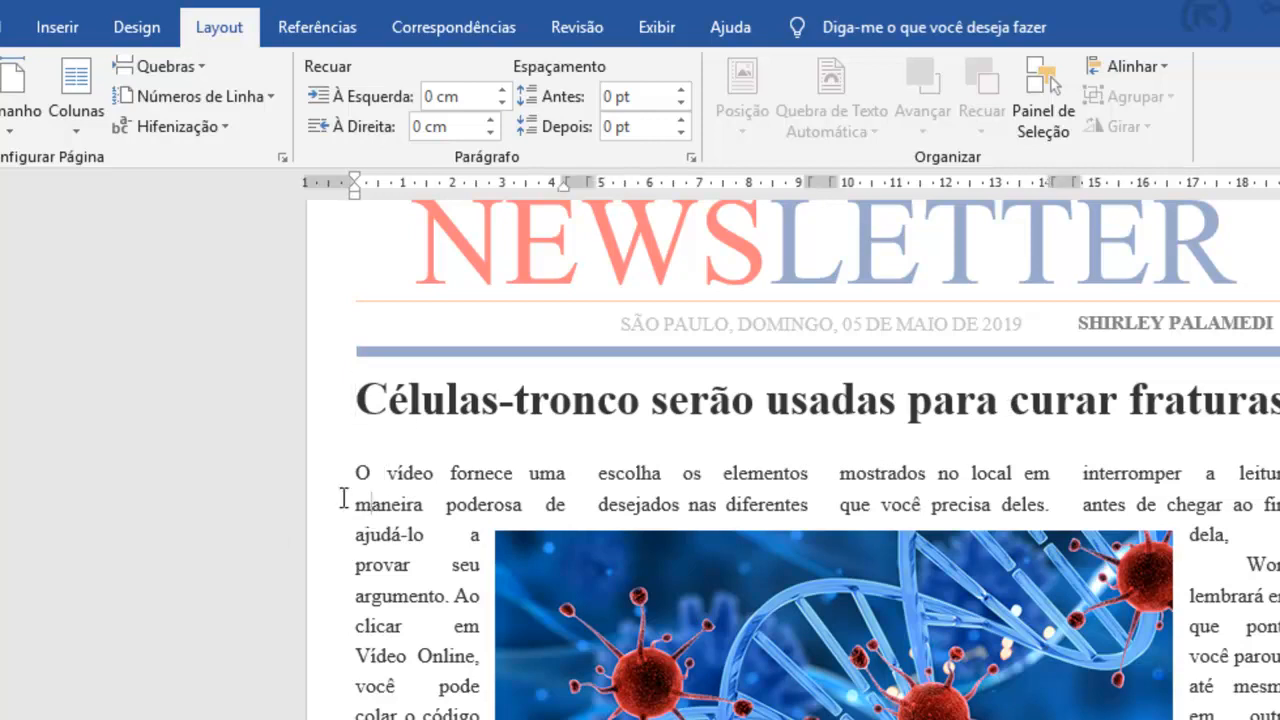
{"action": "left_click", "coordinate": [350, 471]}
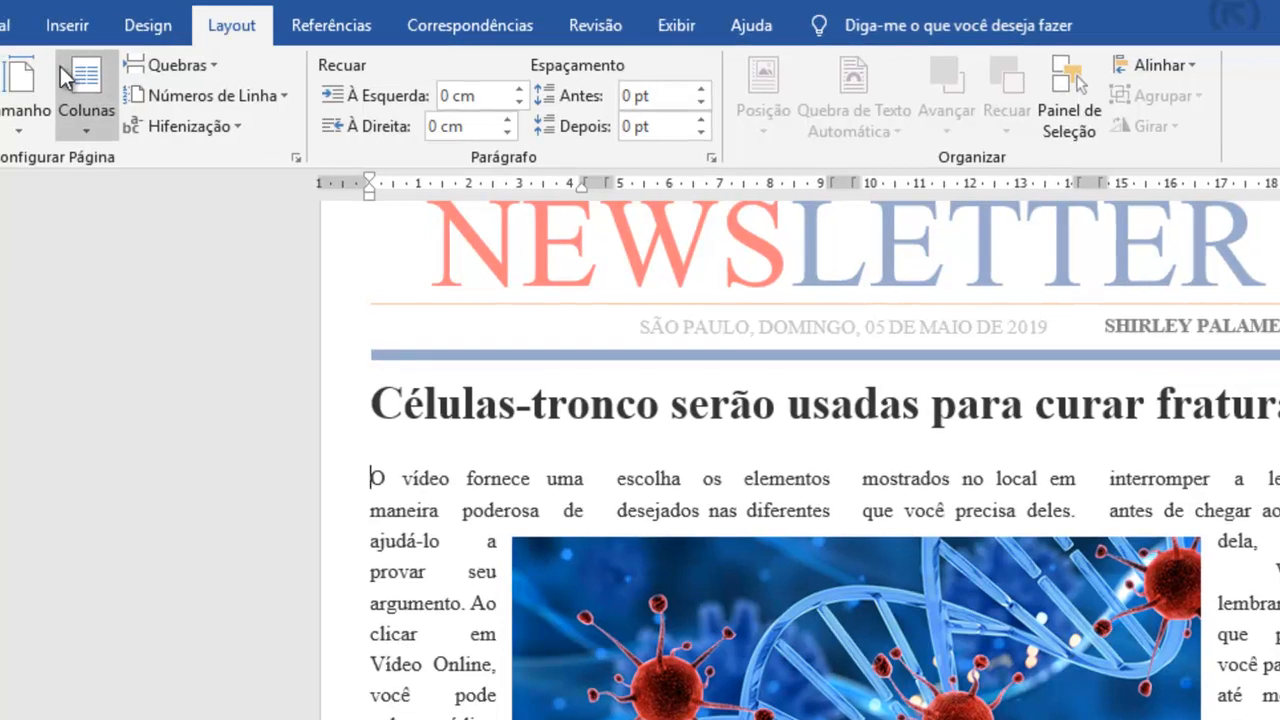
{"action": "left_click", "coordinate": [76, 90]}
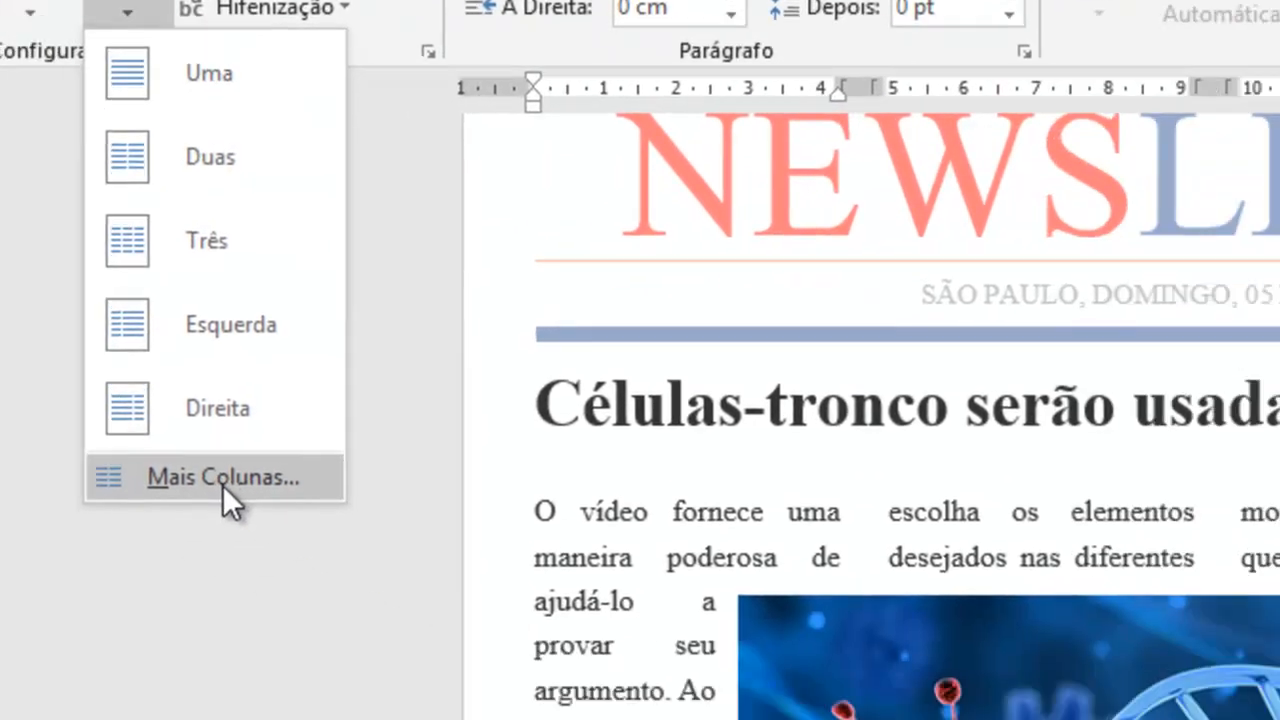
{"action": "left_click", "coordinate": [458, 590]}
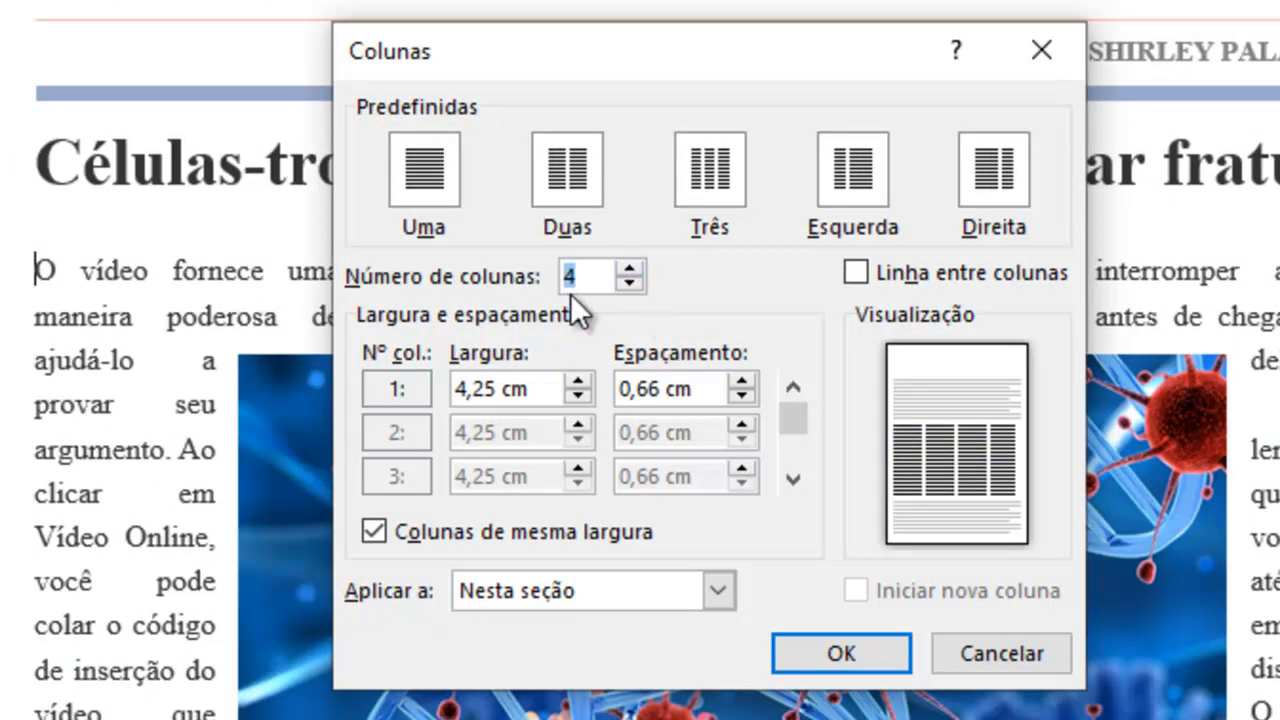
{"action": "left_click", "coordinate": [838, 660]}
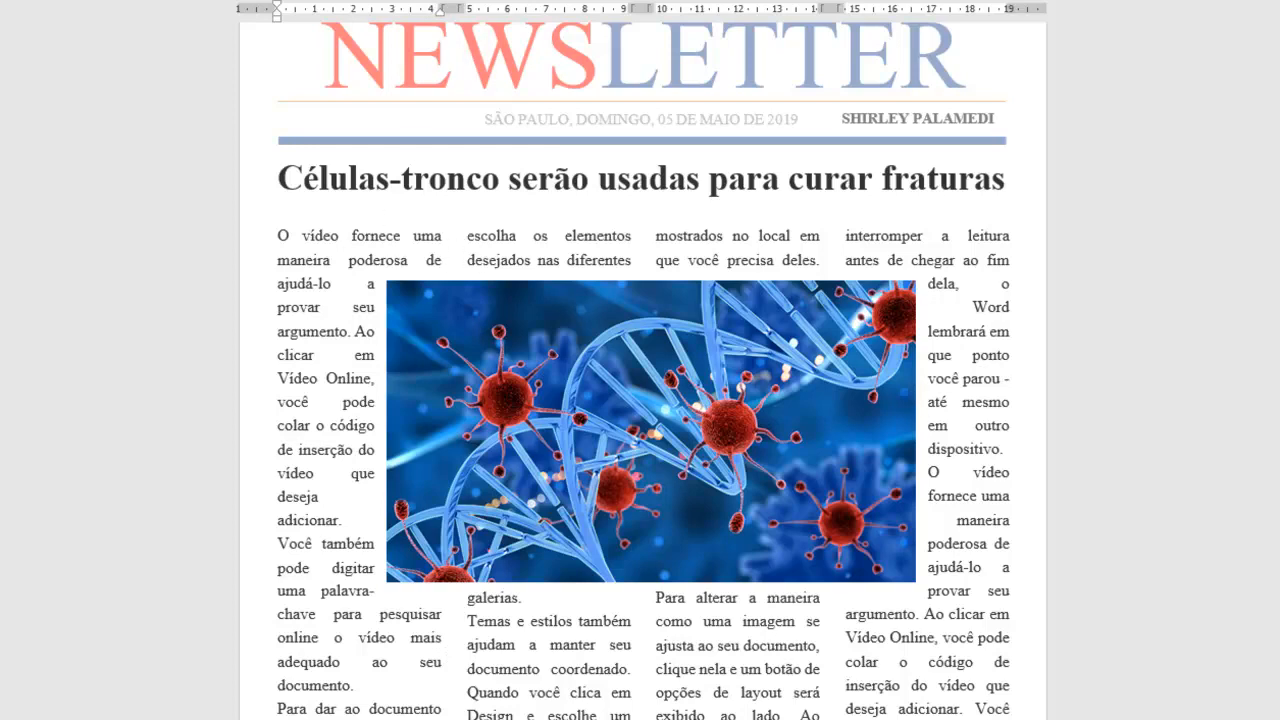
- Try narrower and wider spacing between the four body text columns, and undo the spacing changes
{"action": "scroll", "coordinate": [643, 370], "scroll_direction": "up", "scroll_amount": 1}
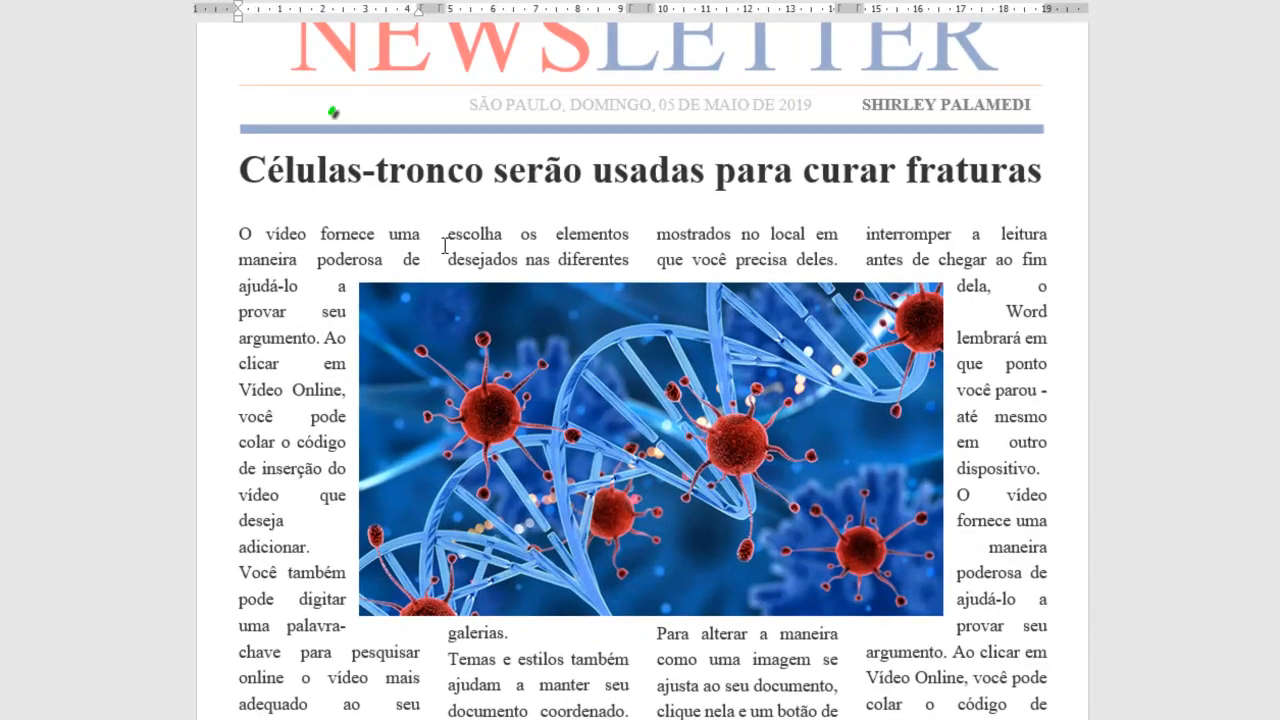
{"action": "mouse_move", "coordinate": [419, 9]}
{"action": "left_mouse_down"}
{"action": "mouse_move", "coordinate": [398, 13]}
{"action": "mouse_move", "coordinate": [427, 5]}
{"action": "left_mouse_up"}
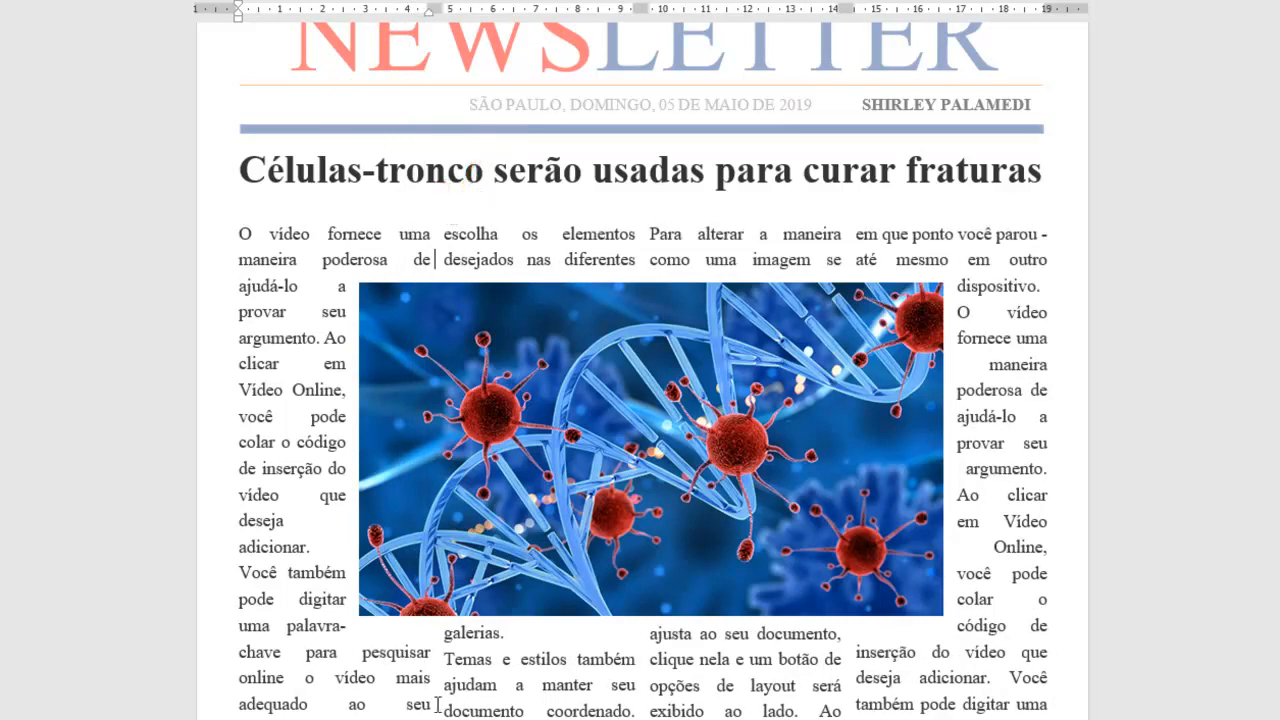
{"action": "key", "text": "ctrl+z"}
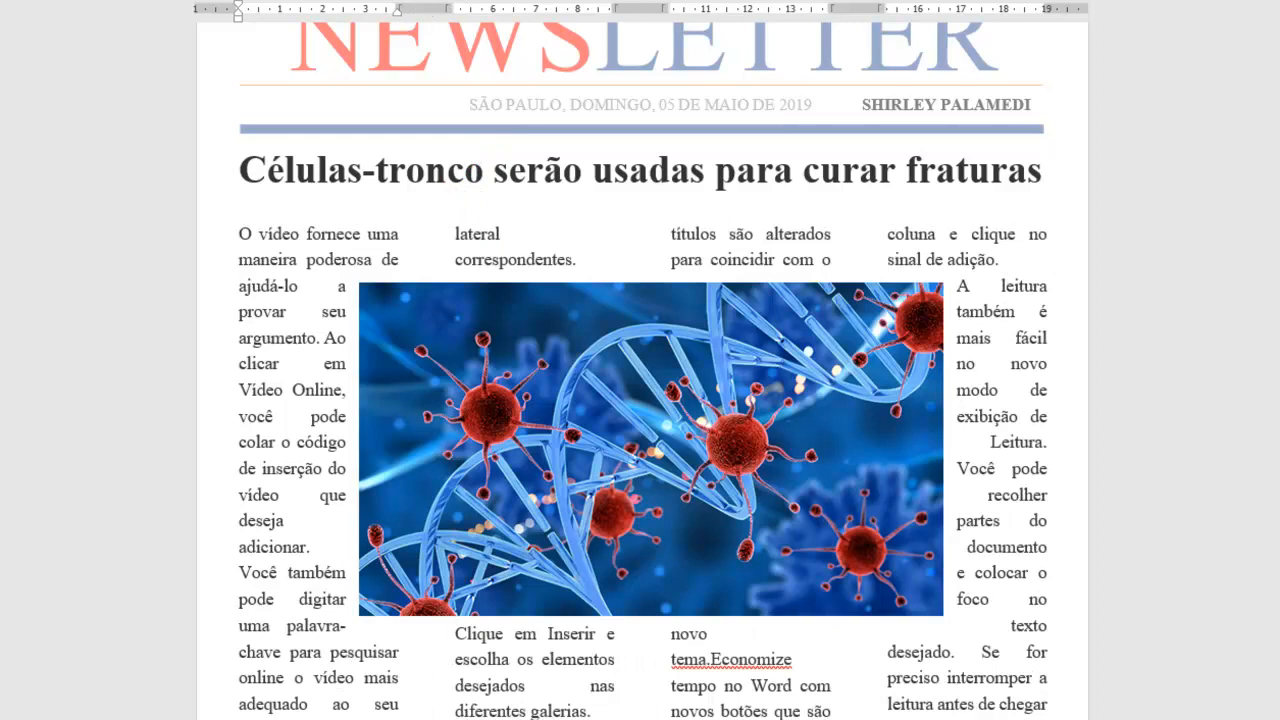
{"action": "key", "text": "ctrl+z"}
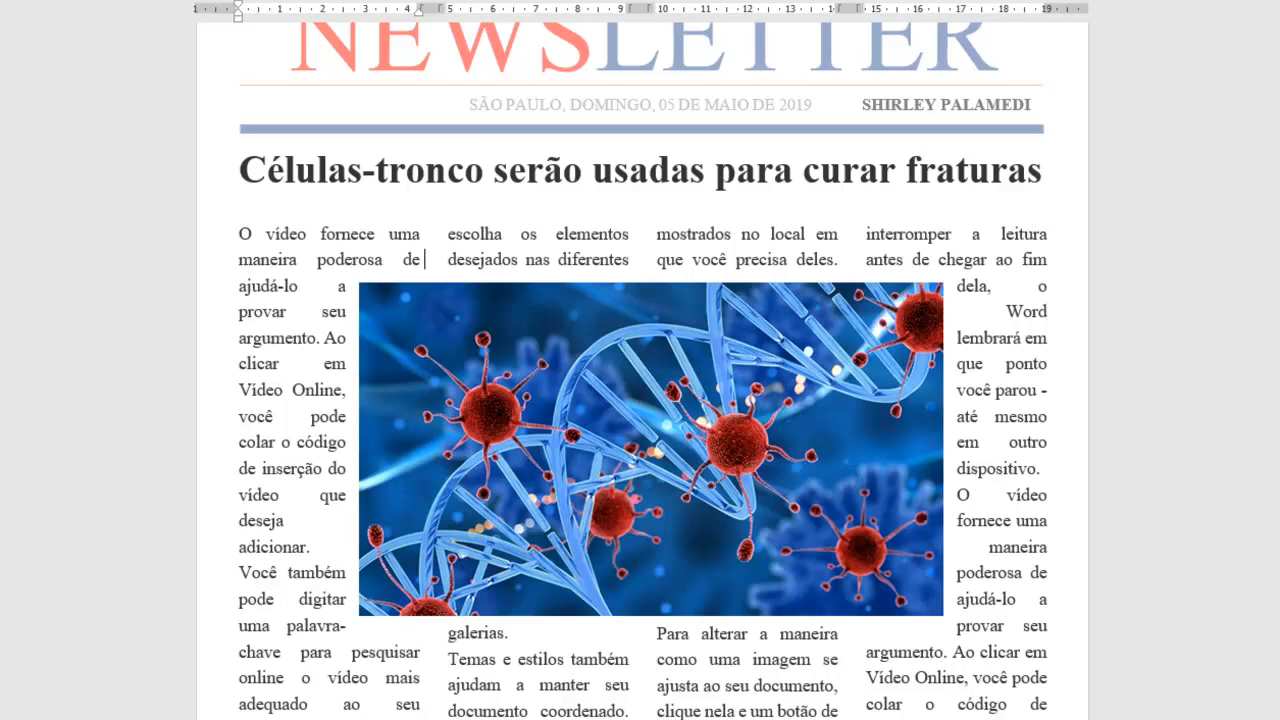
- Open the page header for editing and select the grouped lines and text boxes under the NEWSLETTER title
{"action": "scroll", "coordinate": [640, 450], "scroll_direction": "down", "scroll_amount": 6, "text": "ctrl"}
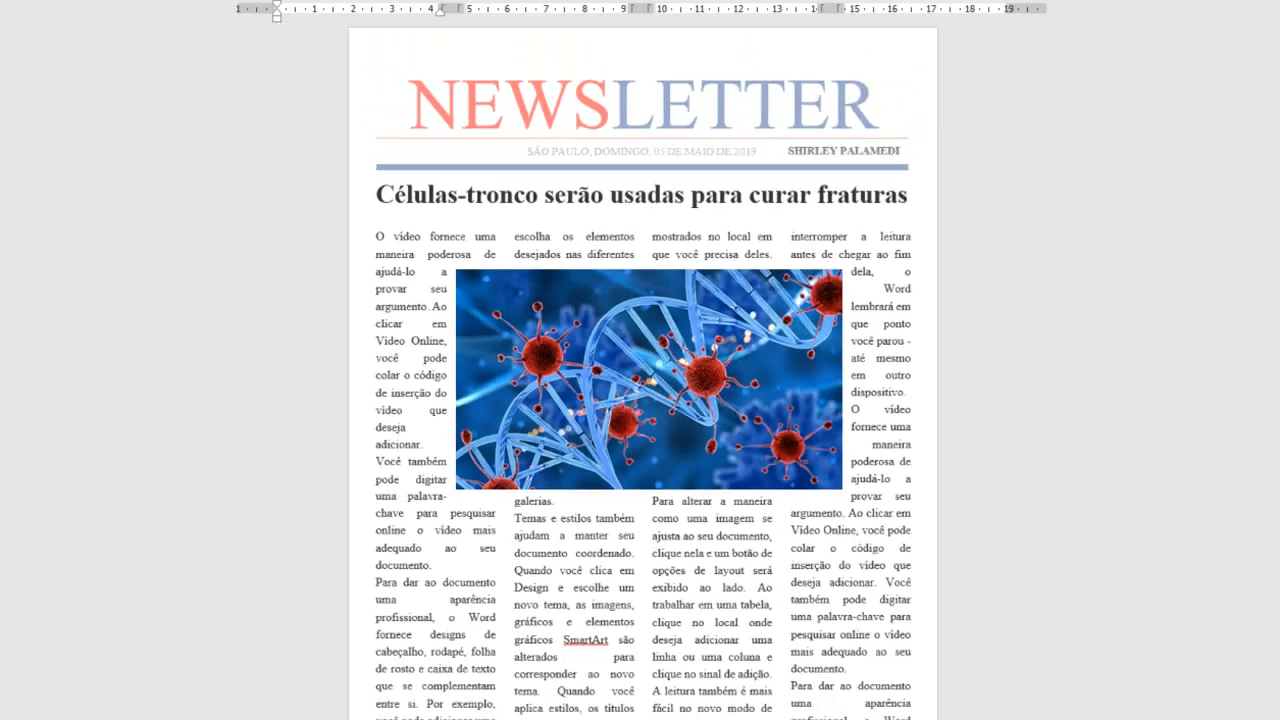
{"action": "scroll", "coordinate": [735, 494], "scroll_direction": "down", "scroll_amount": 3}
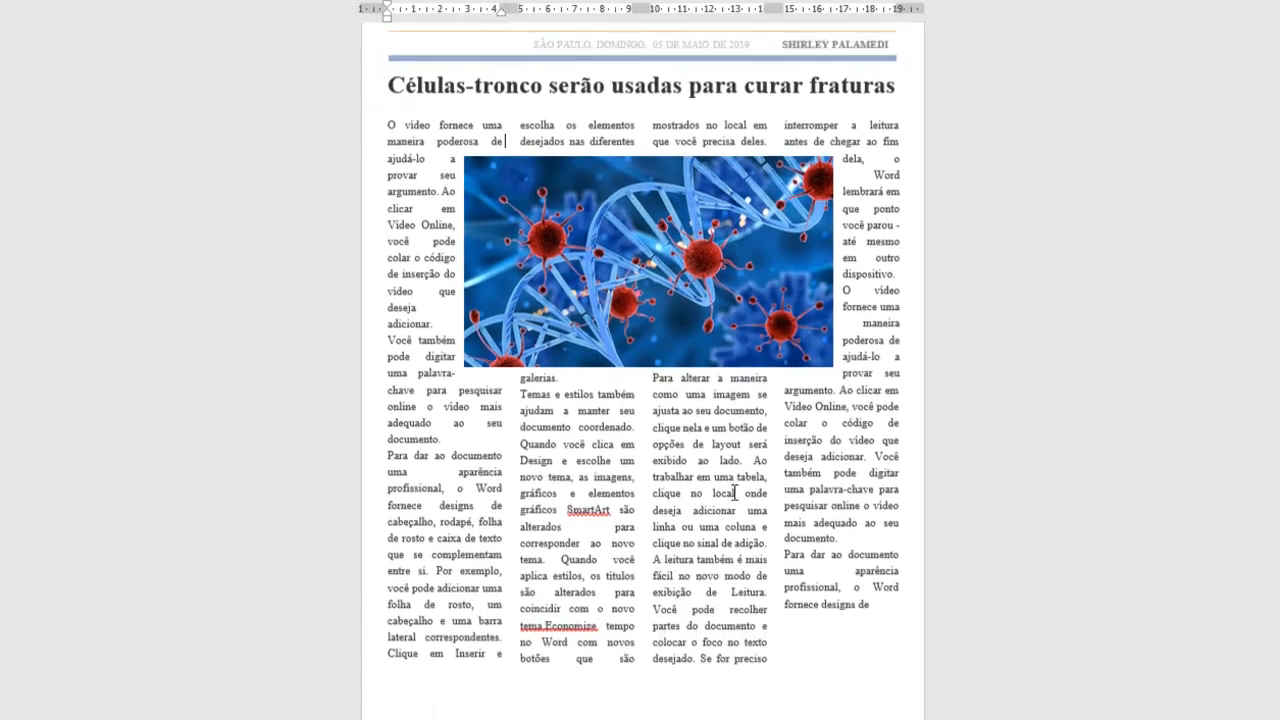
{"action": "scroll", "coordinate": [735, 494], "scroll_direction": "up", "scroll_amount": 3}
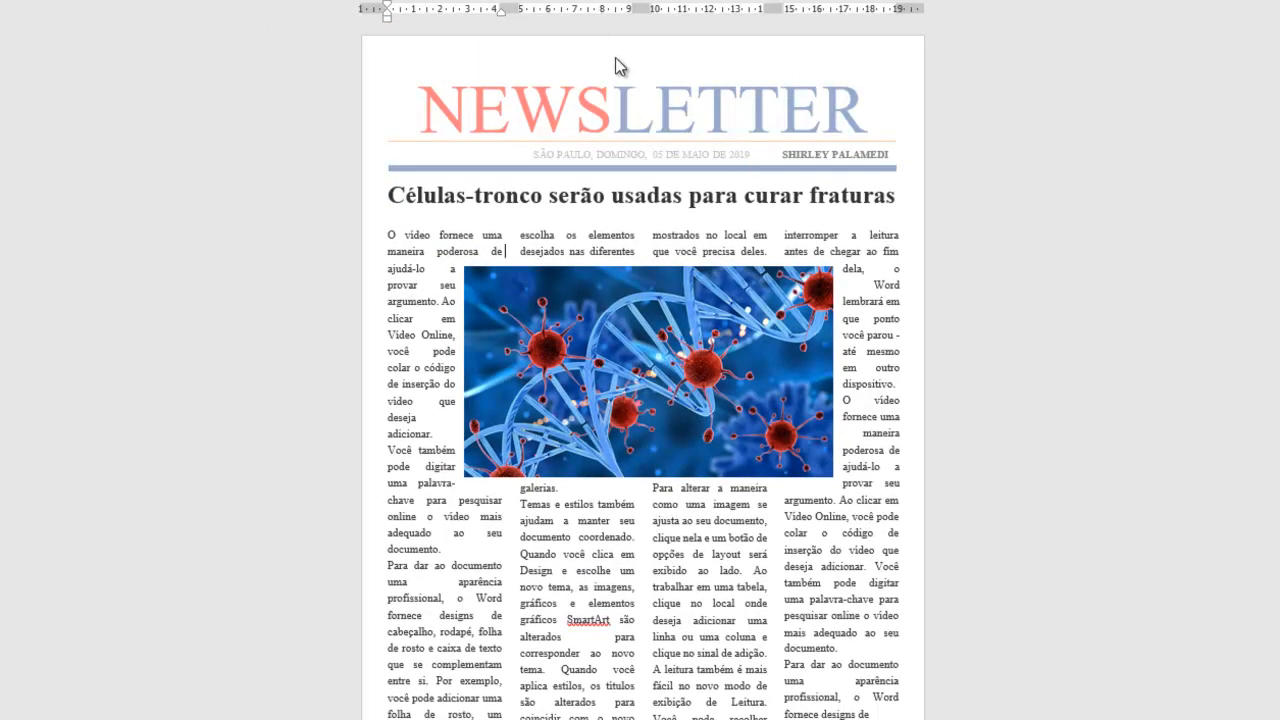
{"action": "double_click", "coordinate": [668, 118]}
{"action": "scroll", "coordinate": [668, 118], "scroll_direction": "up", "scroll_amount": 3, "text": "ctrl"}
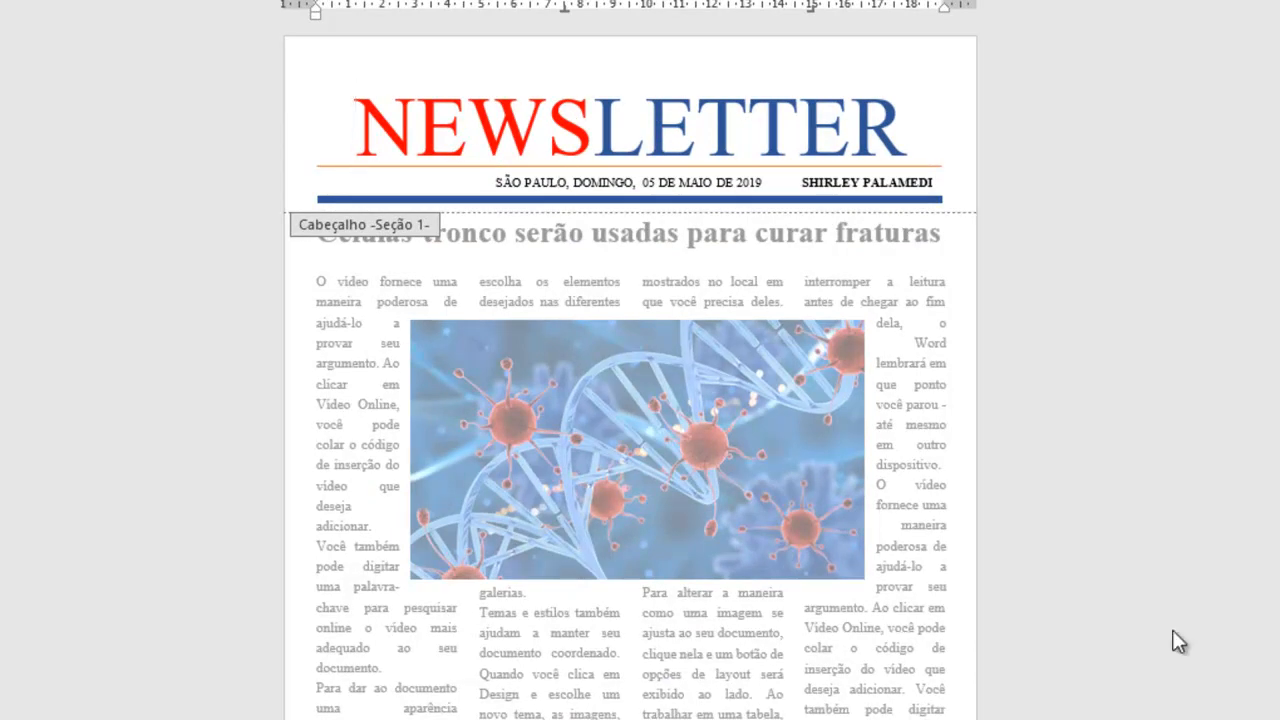
{"action": "scroll", "coordinate": [673, 294], "scroll_direction": "up", "scroll_amount": 3, "text": "ctrl"}
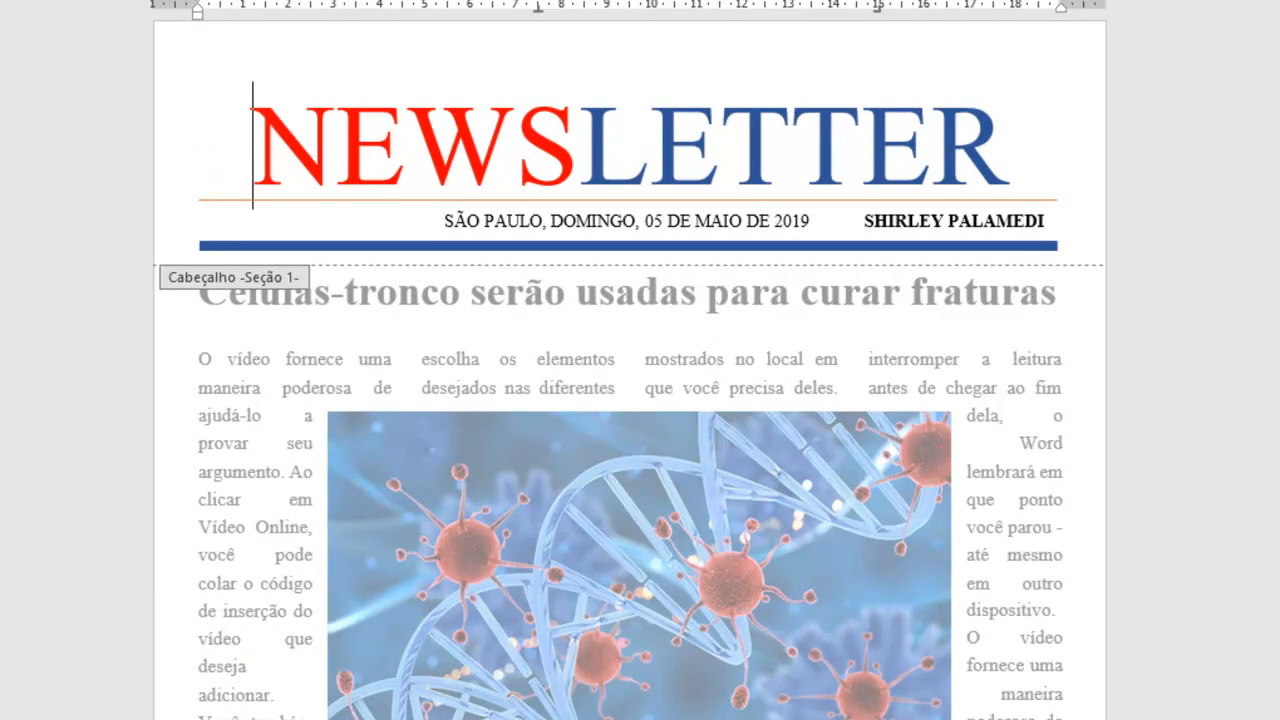
{"action": "scroll", "coordinate": [314, 300], "scroll_direction": "up", "scroll_amount": 2, "text": "ctrl"}
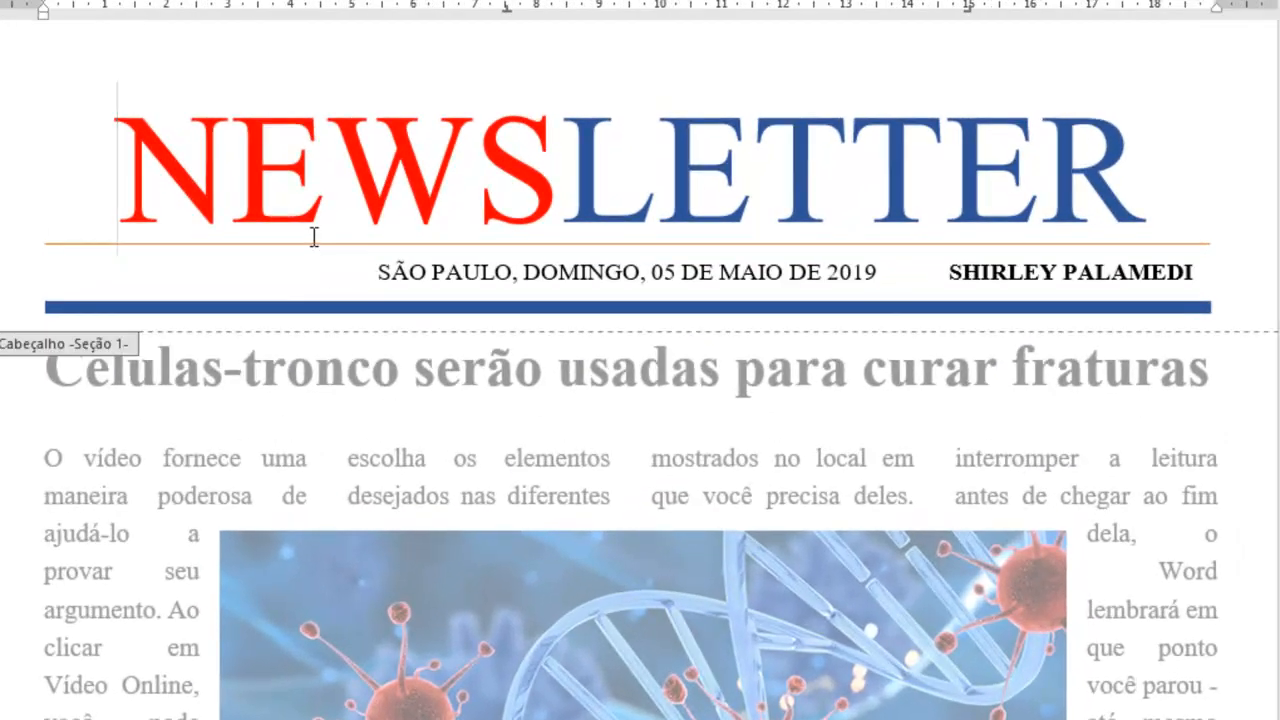
{"action": "left_click", "coordinate": [314, 237]}
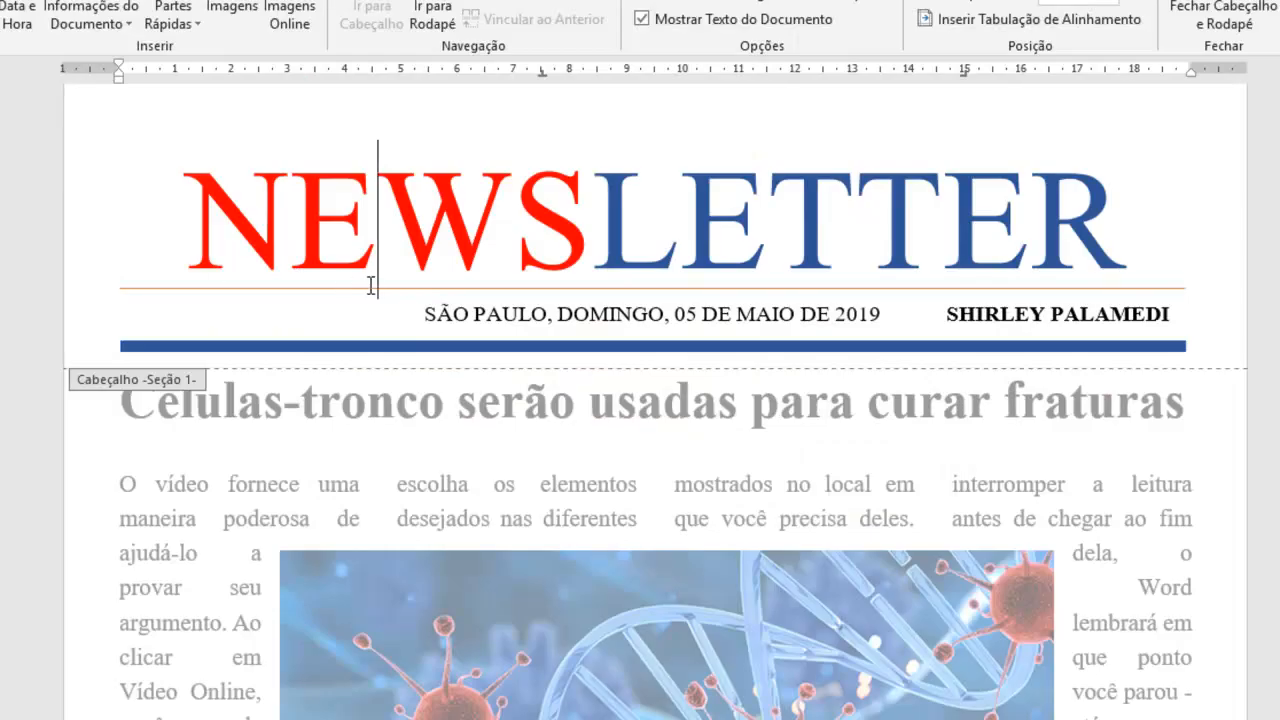
{"action": "left_click", "coordinate": [364, 289]}
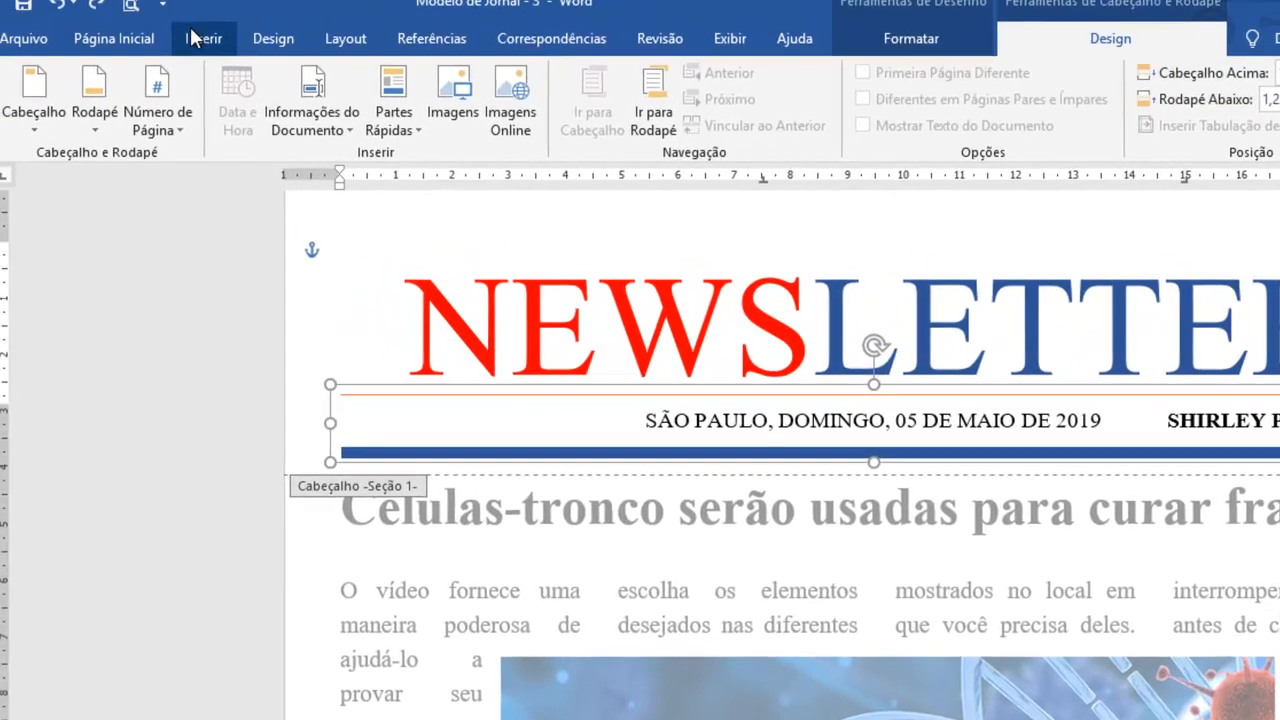
- Show the shapes available for drawing the header lines, and select the date text box inside the header group
{"action": "left_click", "coordinate": [192, 36]}
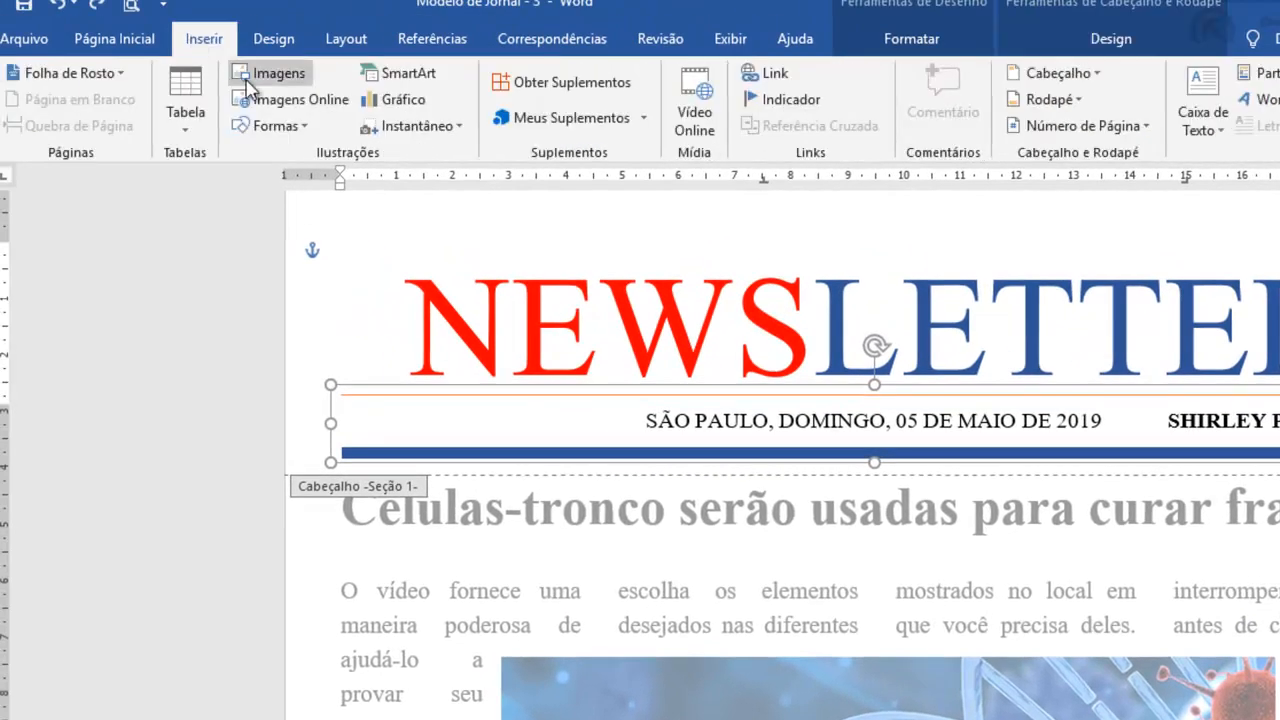
{"action": "left_click", "coordinate": [283, 130]}
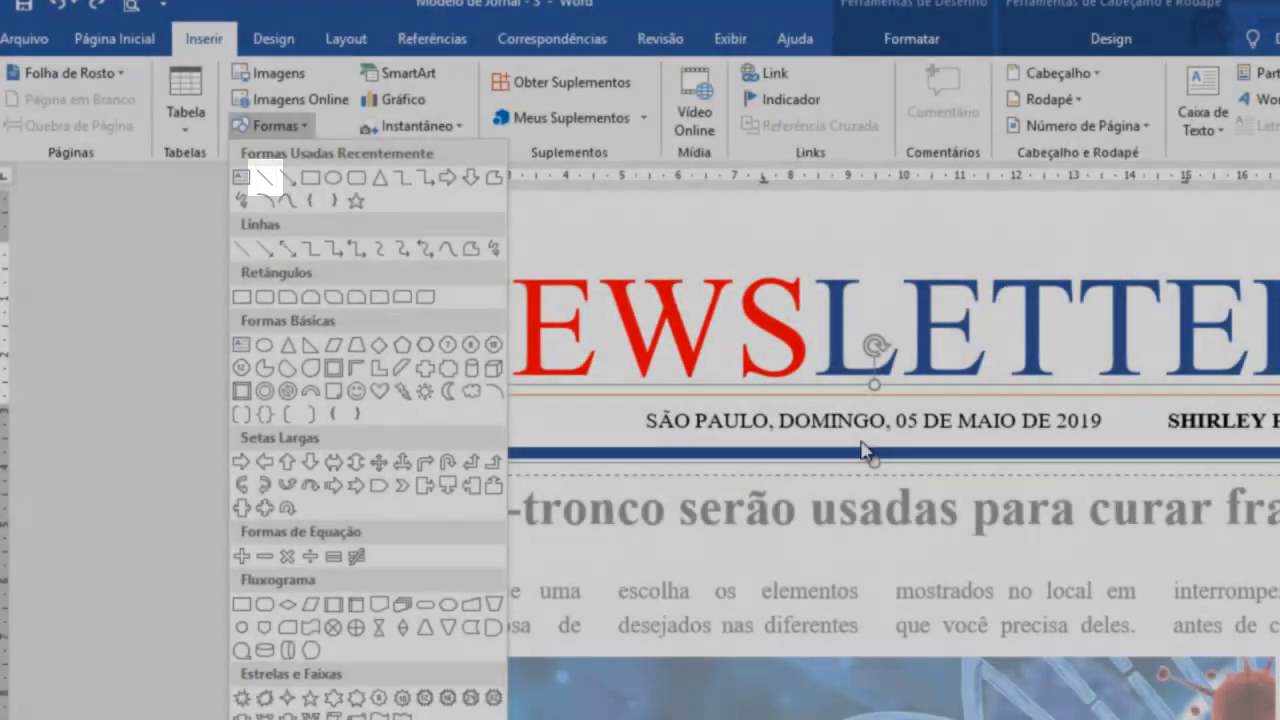
{"action": "left_click", "coordinate": [800, 416]}
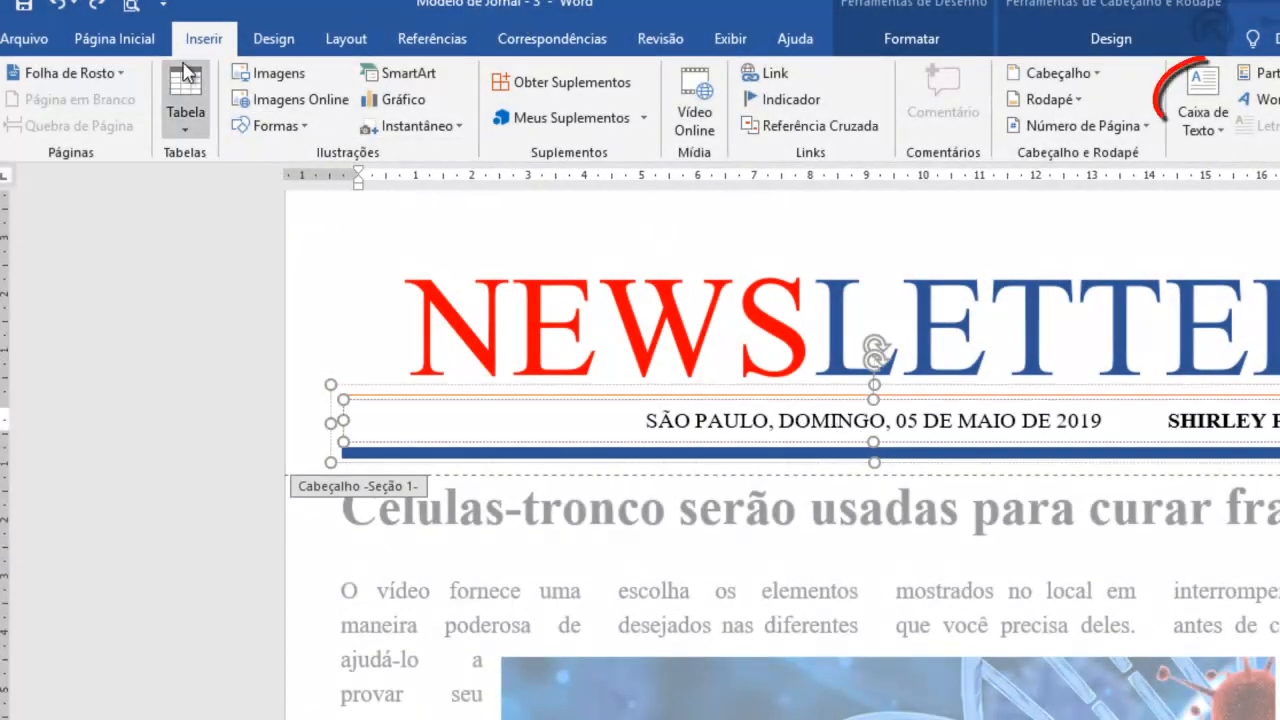
- Ungroup the header's lines and text boxes beneath the NEWSLETTER title
{"action": "left_click", "coordinate": [1190, 397]}
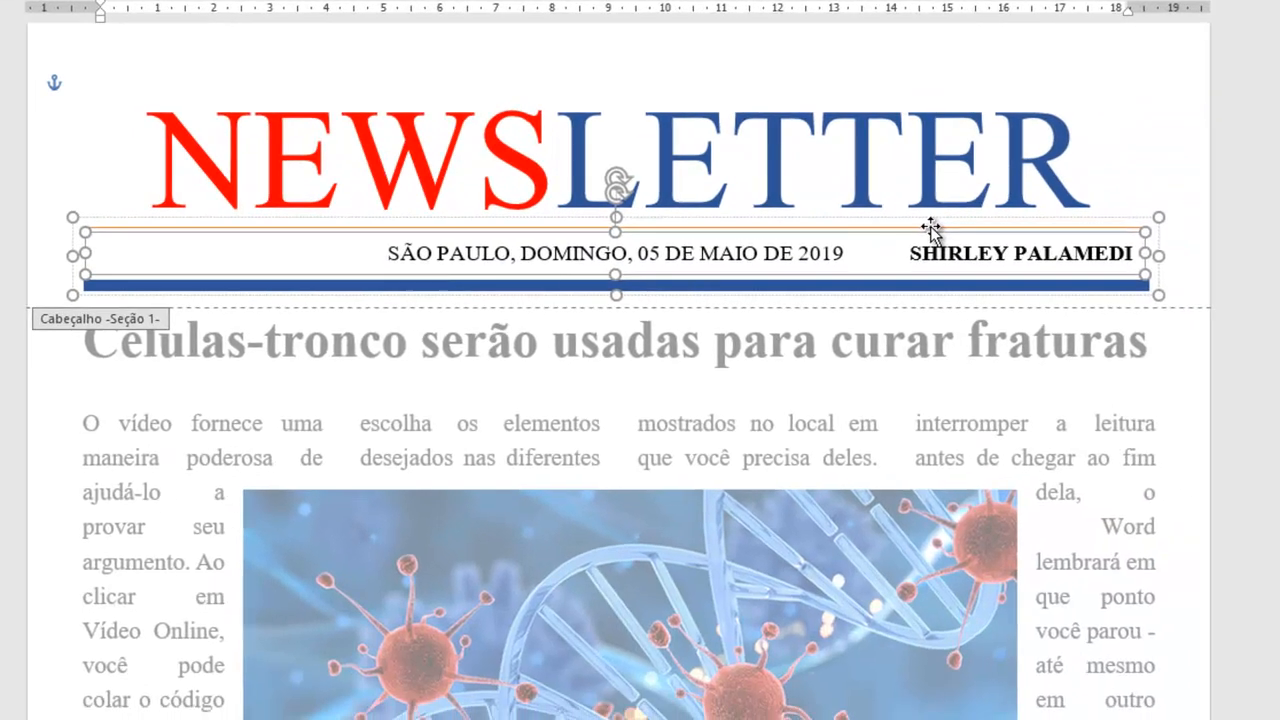
{"action": "right_click", "coordinate": [931, 230]}
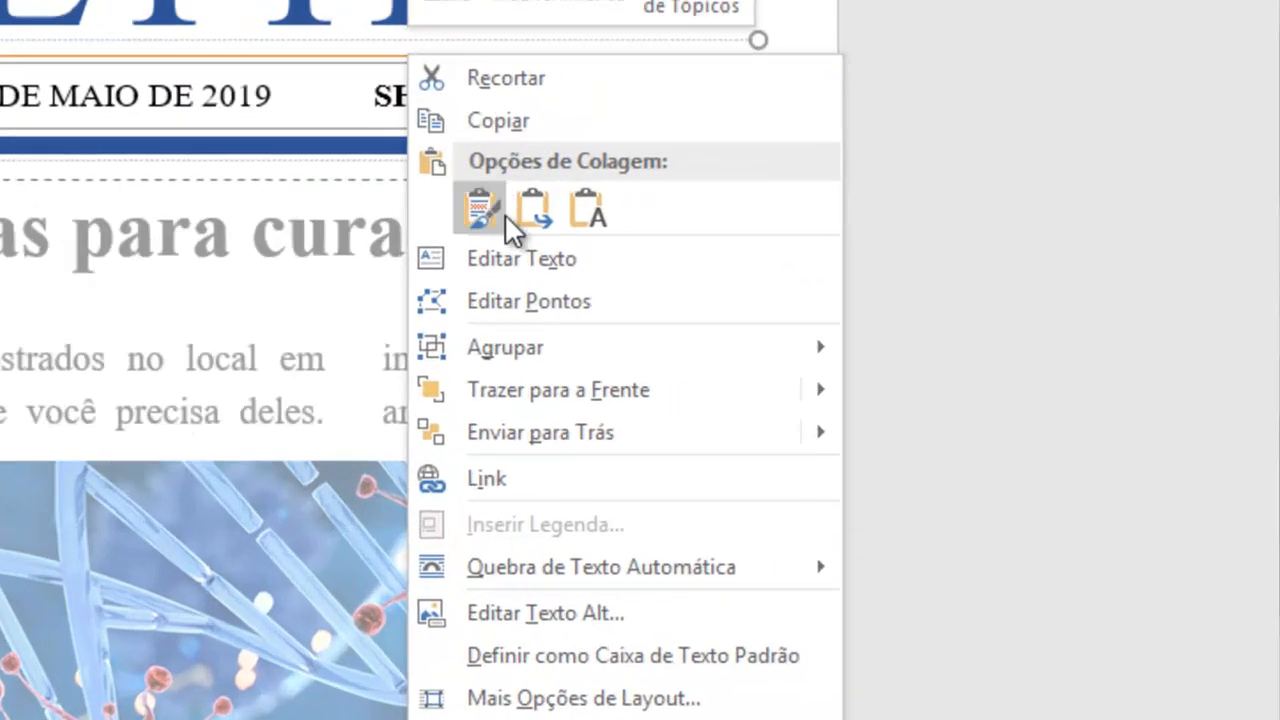
{"action": "mouse_move", "coordinate": [995, 449]}
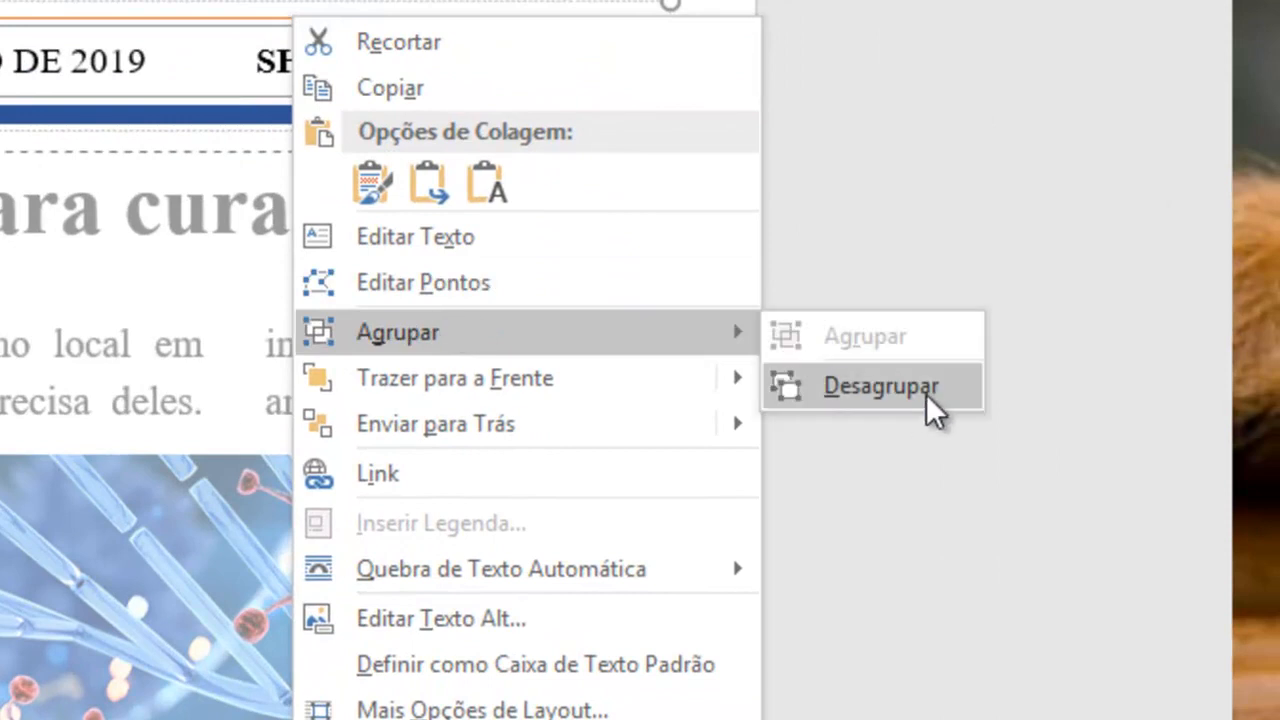
{"action": "left_click", "coordinate": [918, 393]}
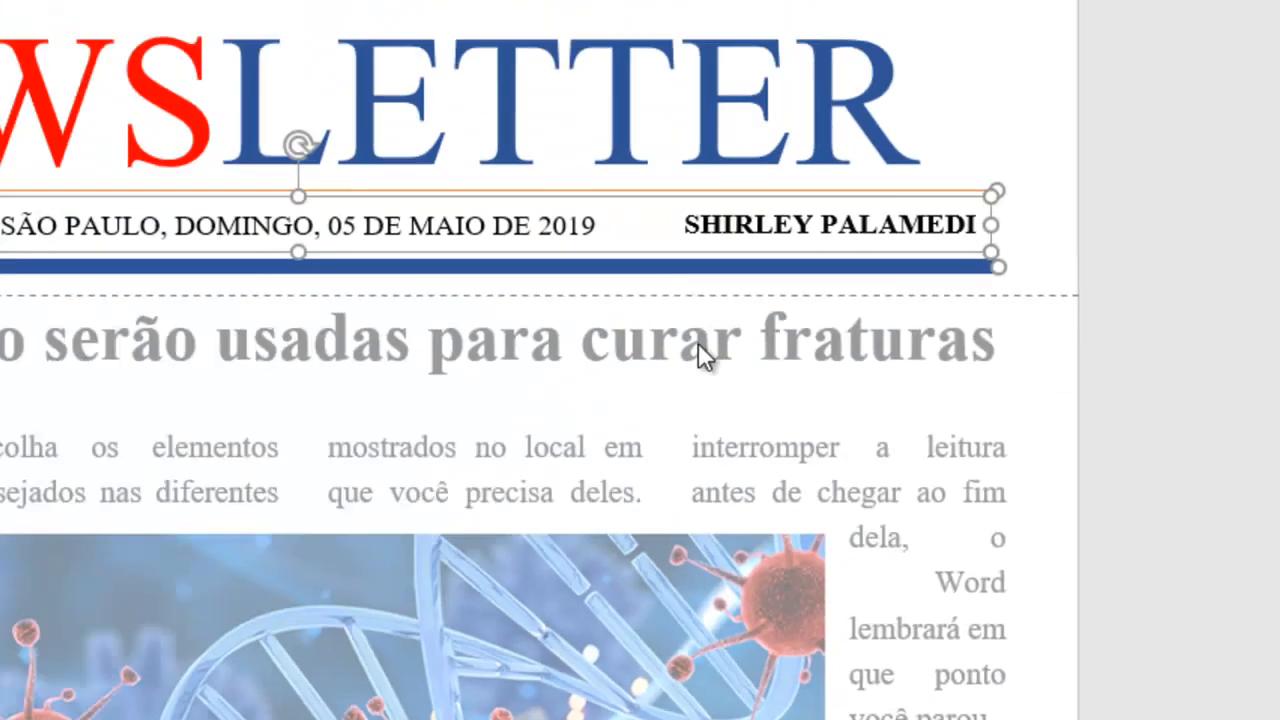
- Move the date text box down onto the thick blue line, and return it to the space between the two header lines
{"action": "left_click_drag", "start_coordinate": [714, 301], "coordinate": [722, 332]}
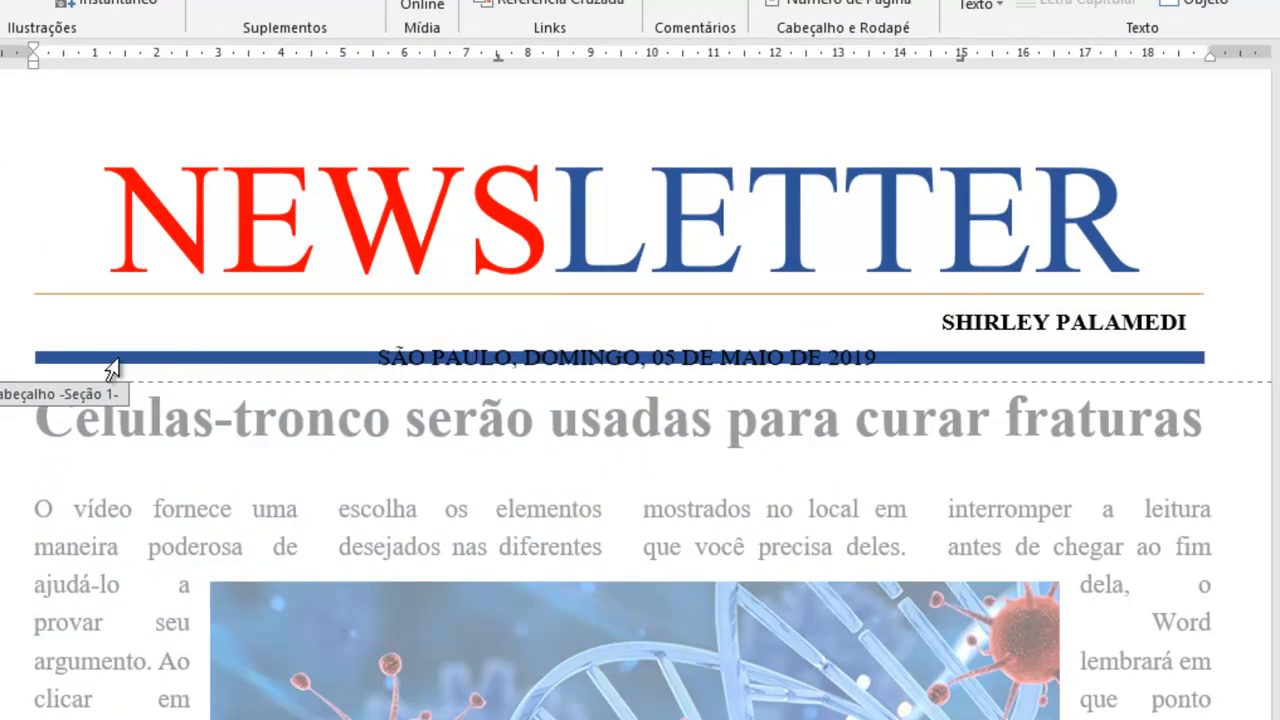
{"action": "left_click", "coordinate": [45, 352]}
{"action": "left_click_drag", "start_coordinate": [72, 342], "coordinate": [63, 296]}
- Apply the thin orange line style to the thick blue line beneath the date
{"action": "left_click", "coordinate": [59, 362]}
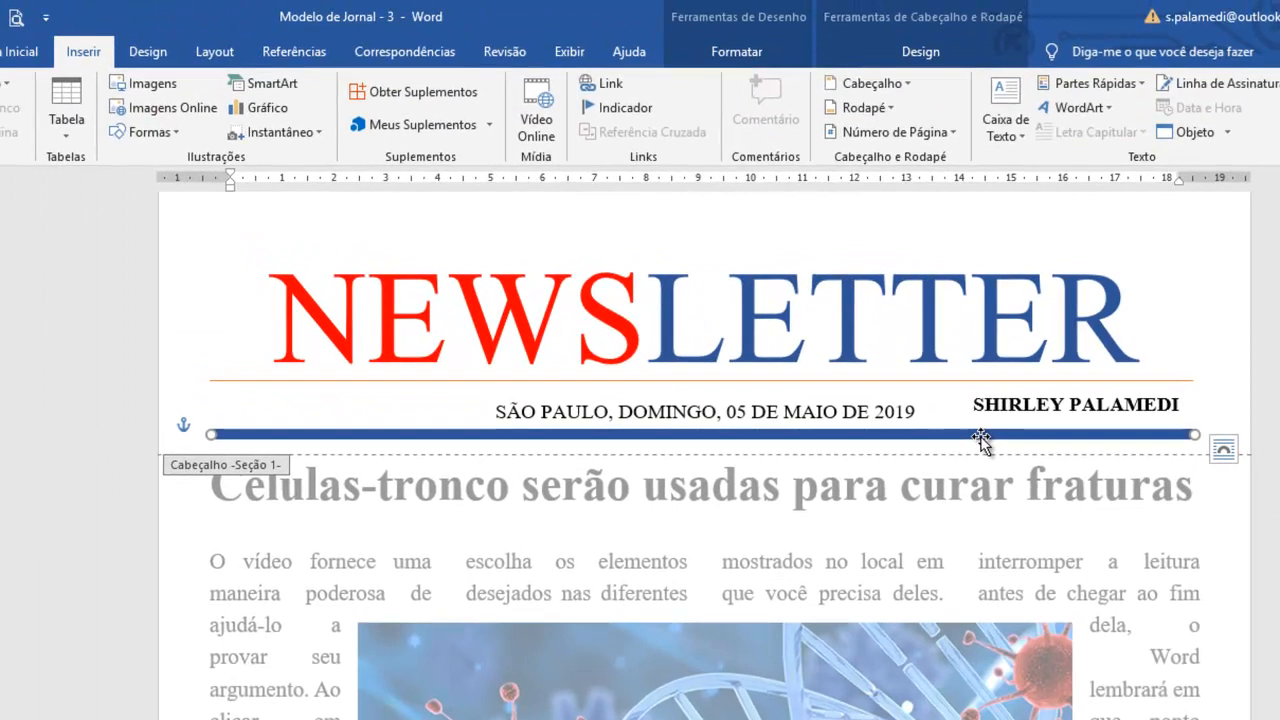
{"action": "double_click", "coordinate": [980, 437]}
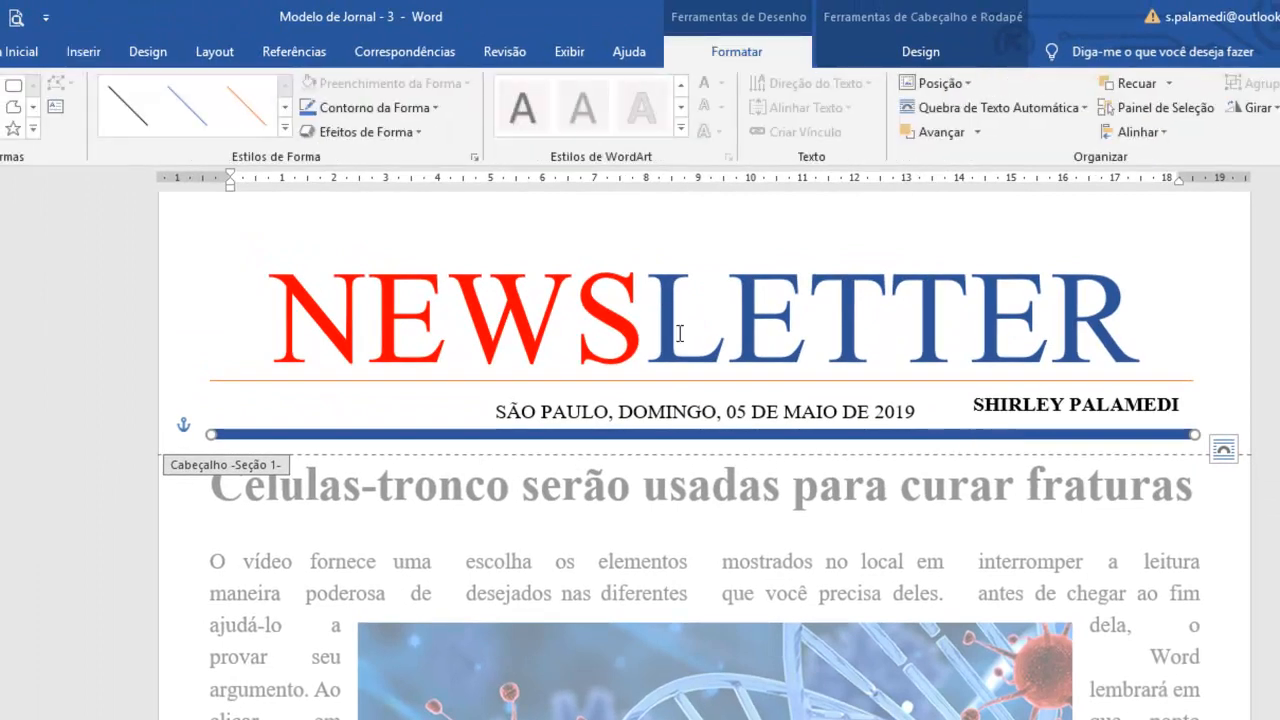
{"action": "left_click", "coordinate": [246, 102]}
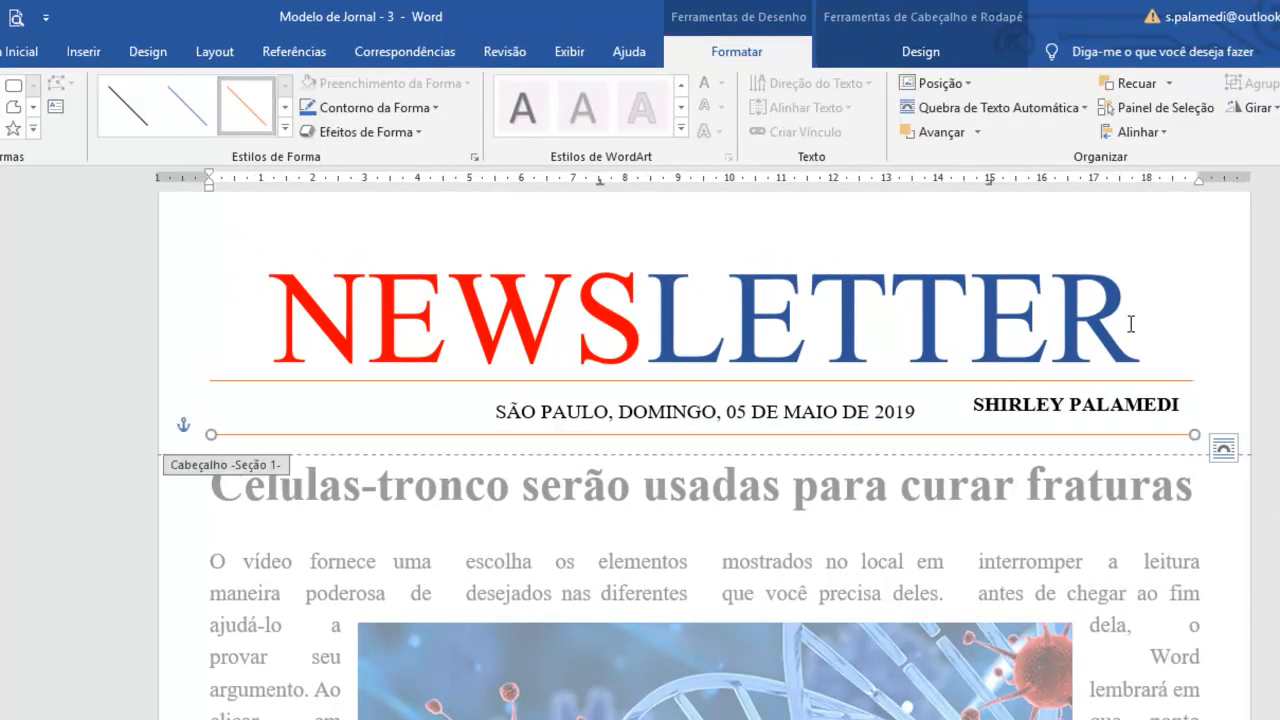
- Select the first word in the bold name text box beside the date in the header
{"action": "double_click", "coordinate": [1059, 403]}
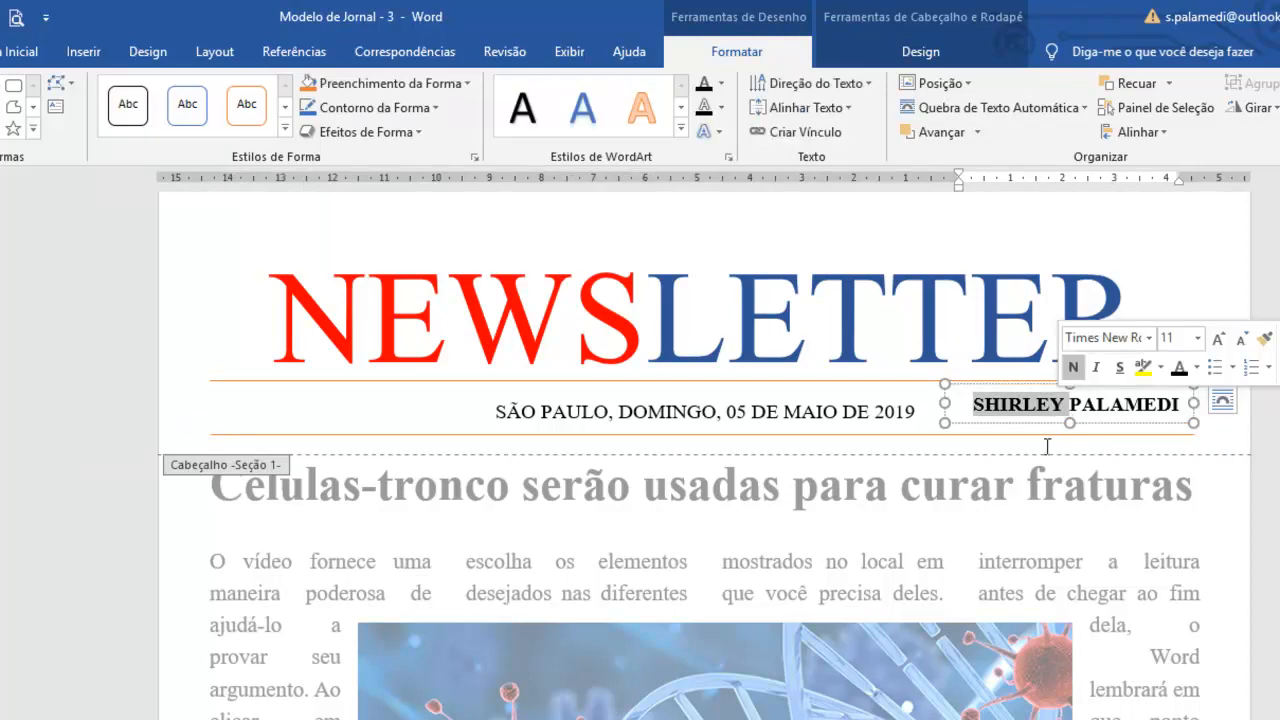